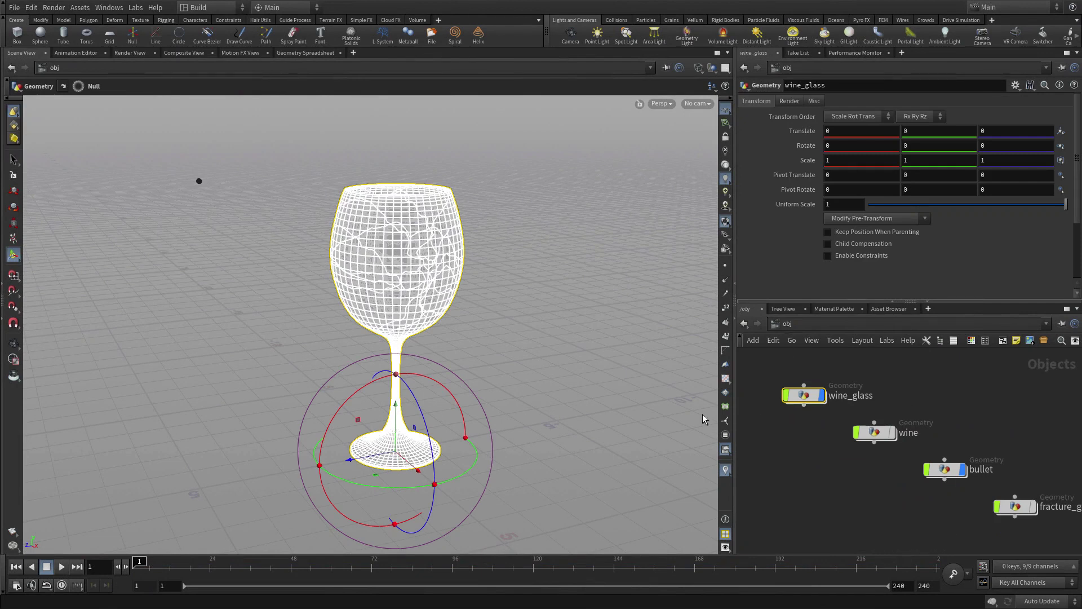
- Make the fractured wine glass Convex Proxy rigid bodies and display it Smooth Wire Shaded
left_click(730, 20)
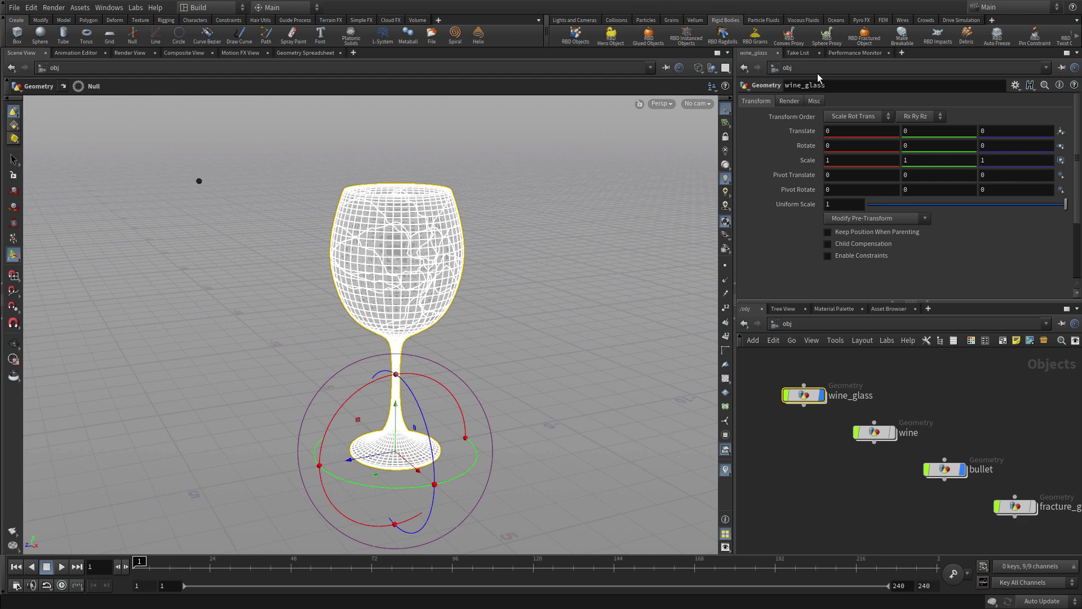
left_click(788, 36)
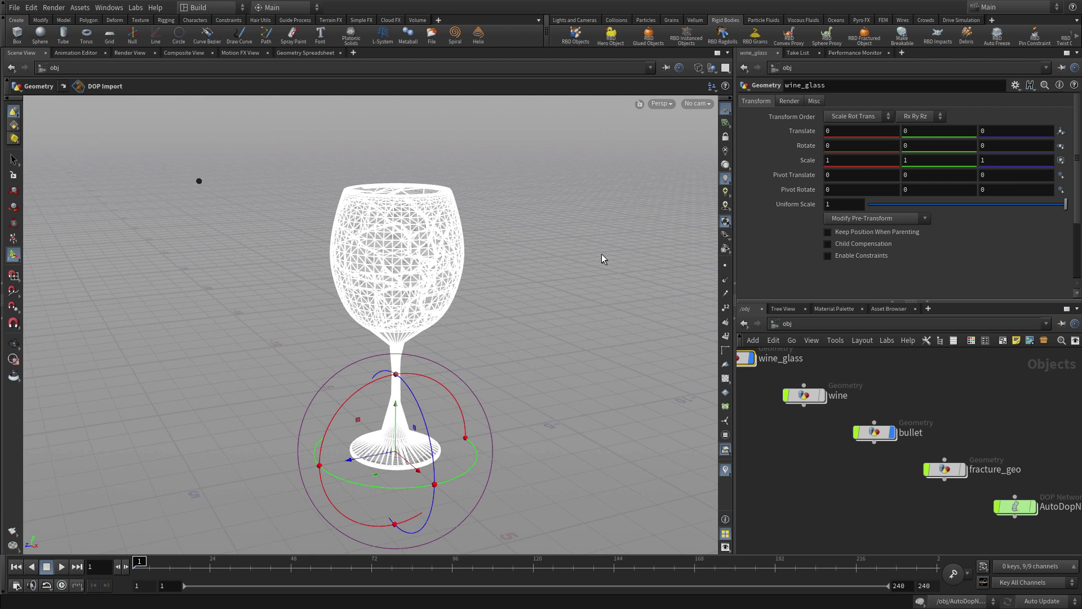
key("c")
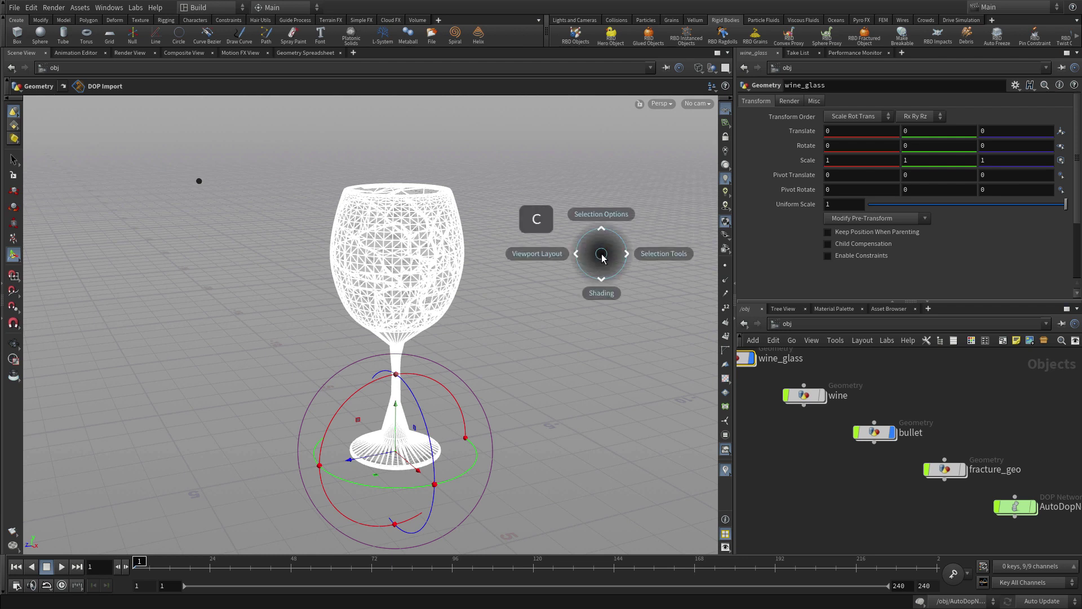
mouse_move(609, 311)
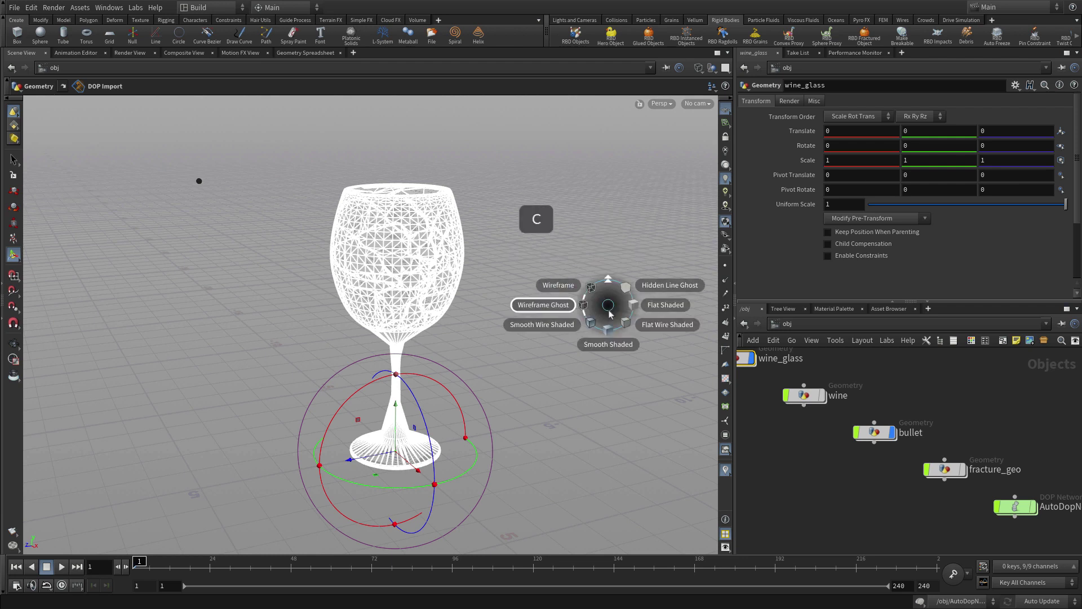
left_click(565, 330)
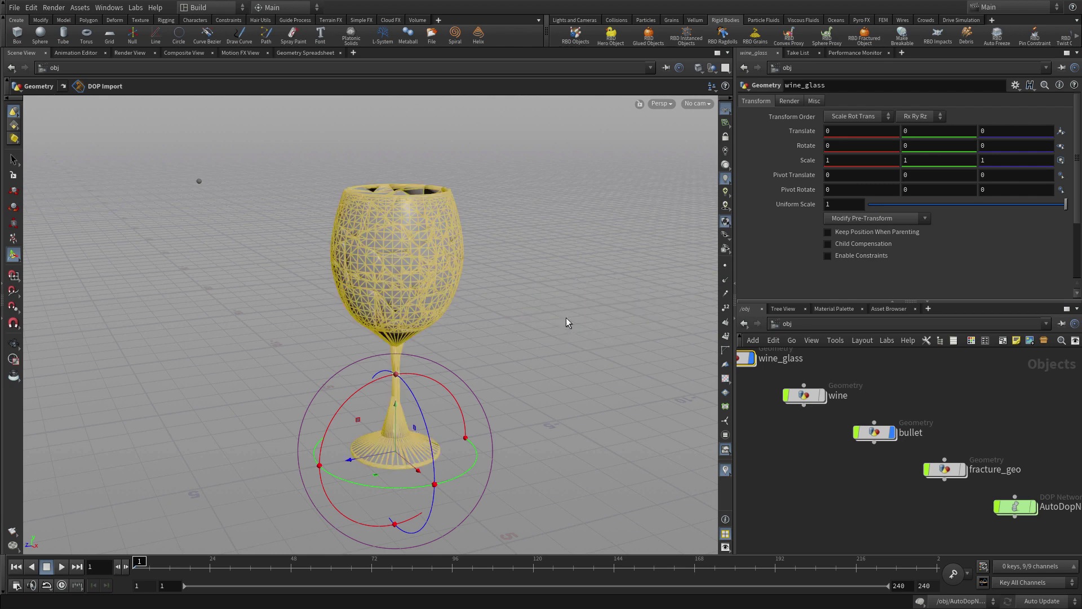
key("Escape")
scroll(554, 304, "up", 3)
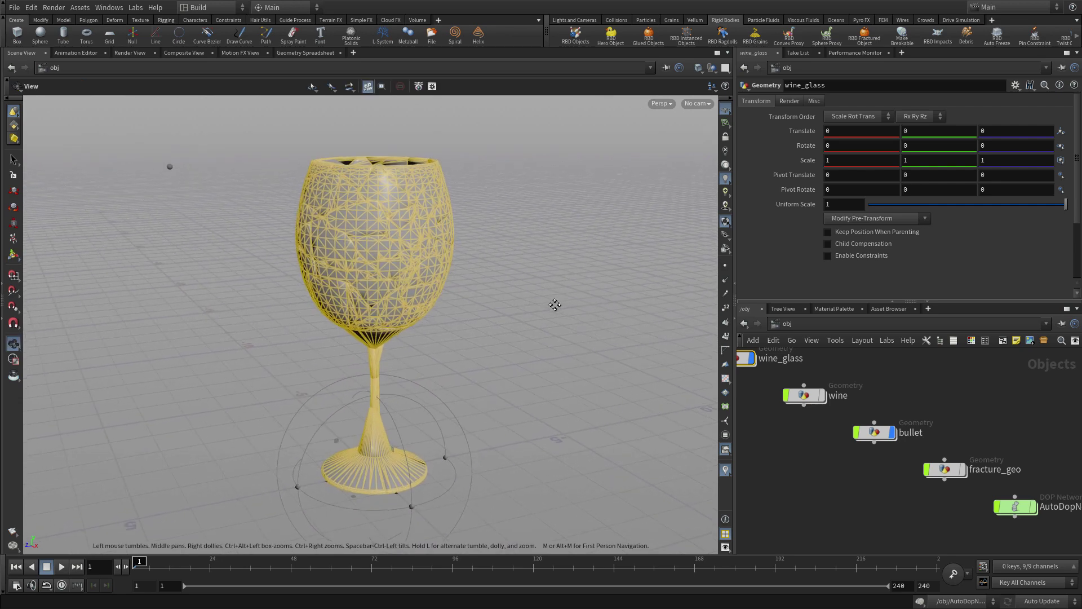
key("Return")
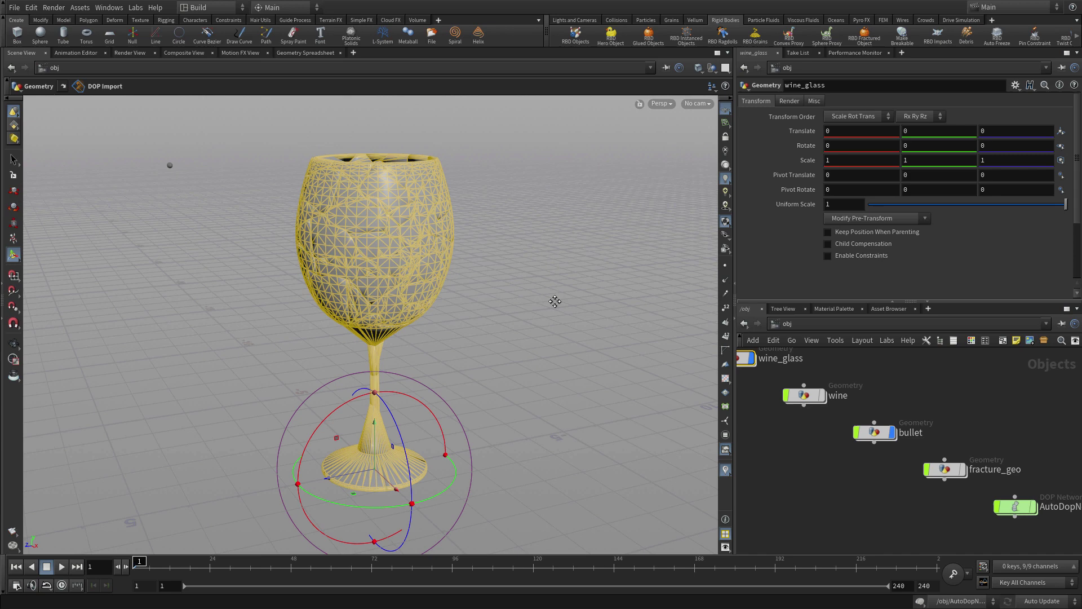
- Add the groundplane_object1 collider beneath the glass and turn off its display flag
left_click(614, 20)
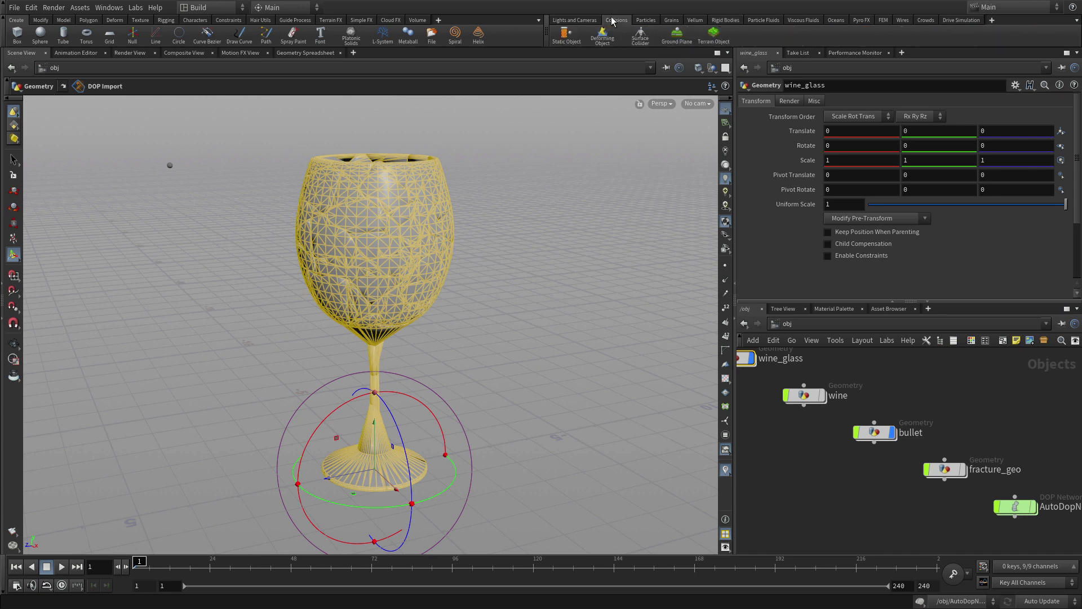
left_click(676, 35)
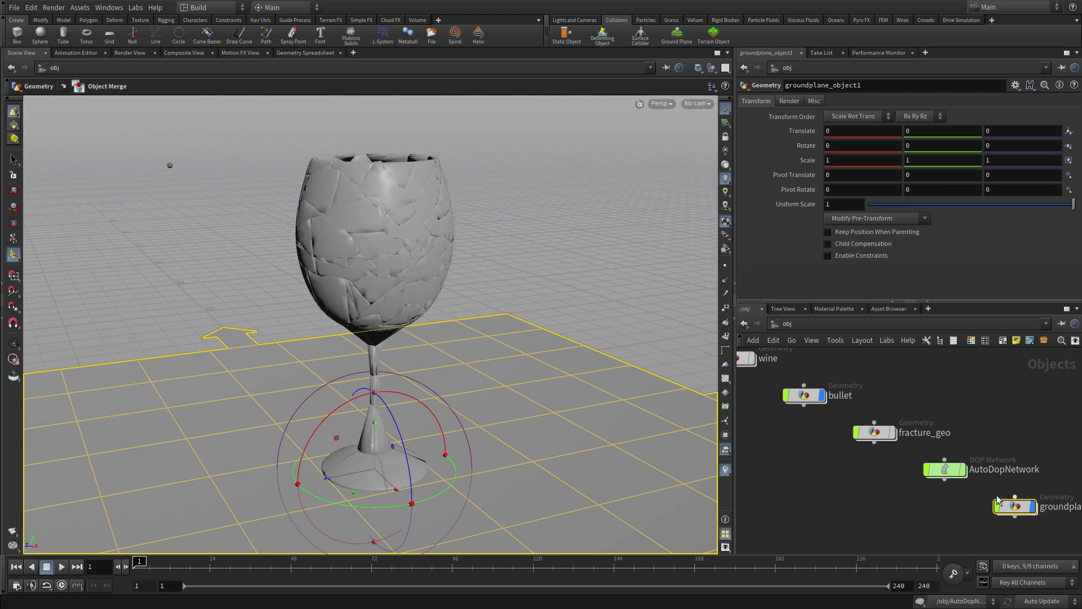
left_click(1034, 507)
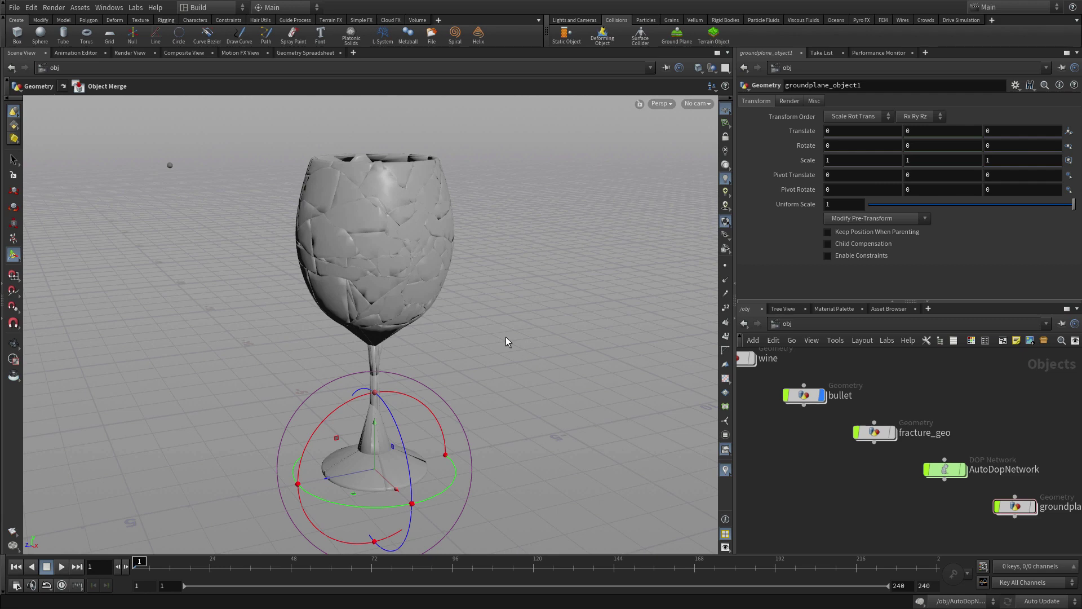
- Inside AutoDopNetwork, set the wine_glass rigid body's Physical Density to 2000
double_click(945, 468)
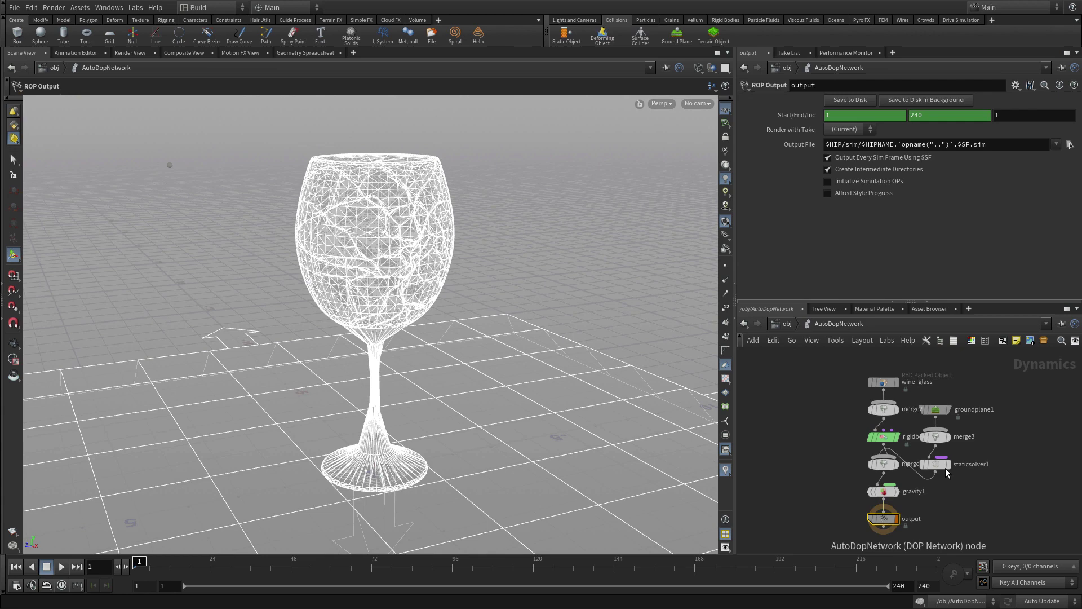
left_click(885, 383)
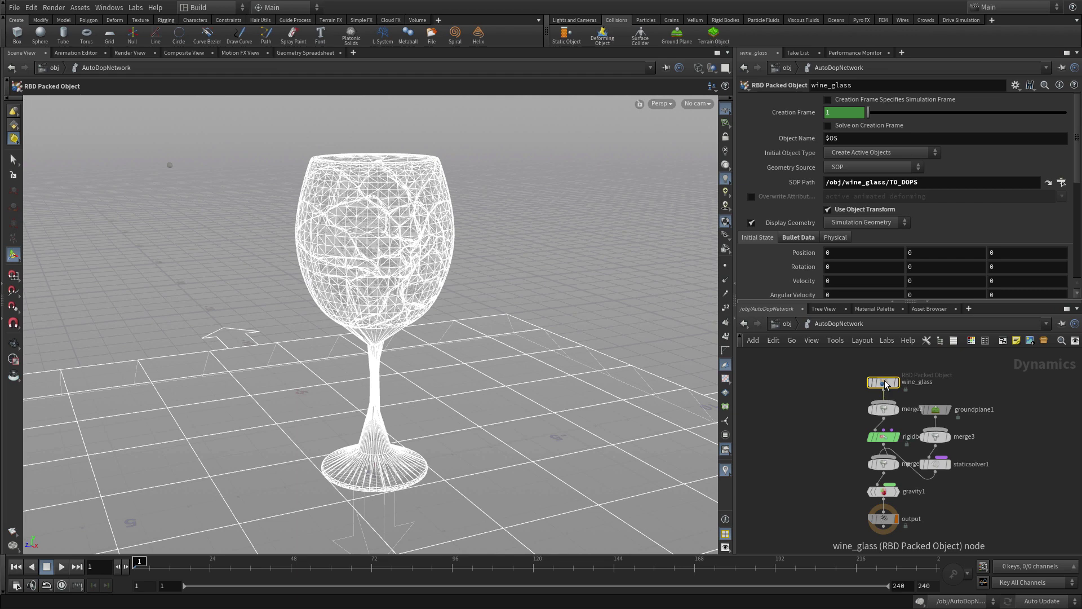
left_click(839, 239)
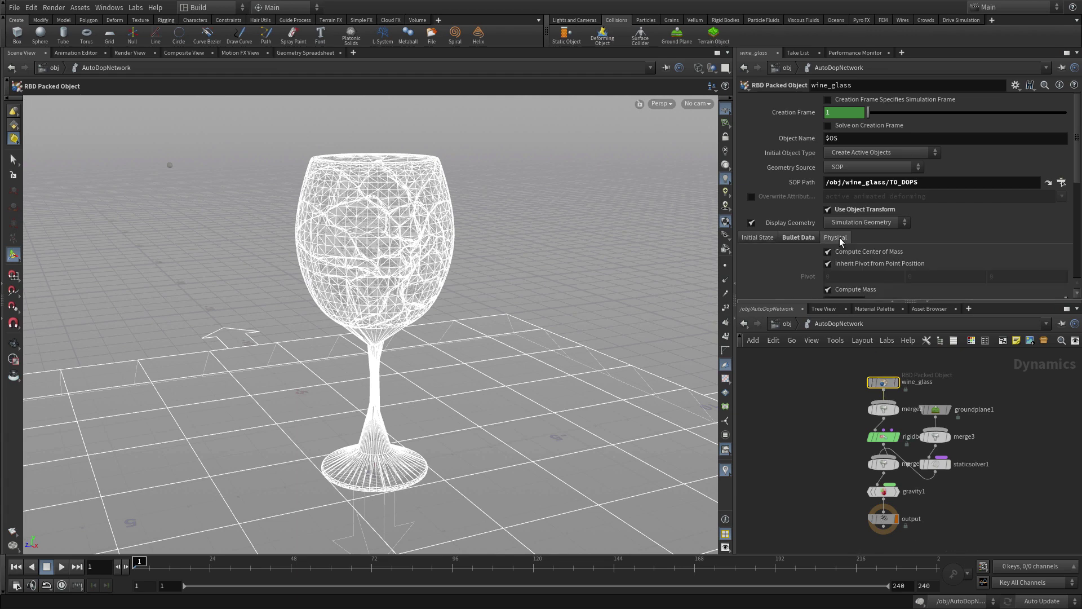
scroll(845, 273, "down", 3)
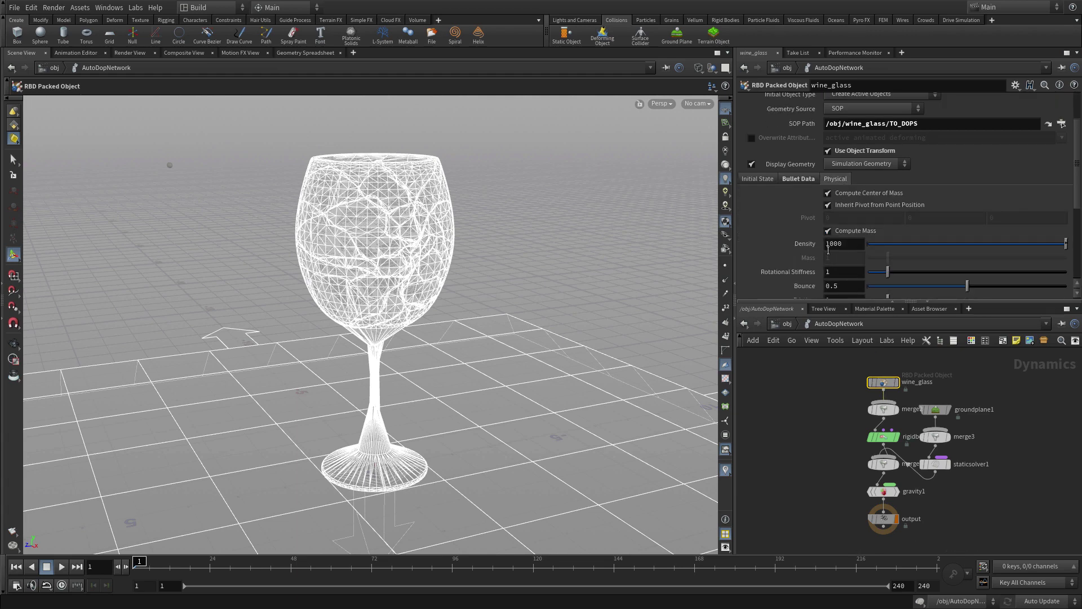
left_click_drag(829, 243, 820, 244)
type("2")
key("Return")
- Play and rewind the simulation, replay it in shaded view, then return to /obj
left_click(63, 568)
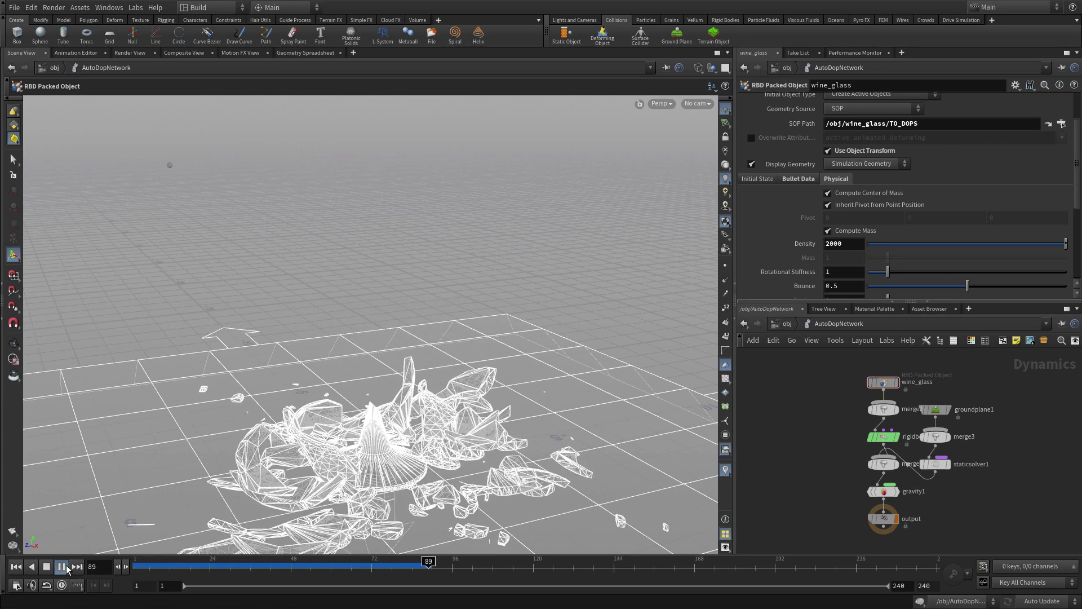
left_click(47, 566)
left_click(17, 568)
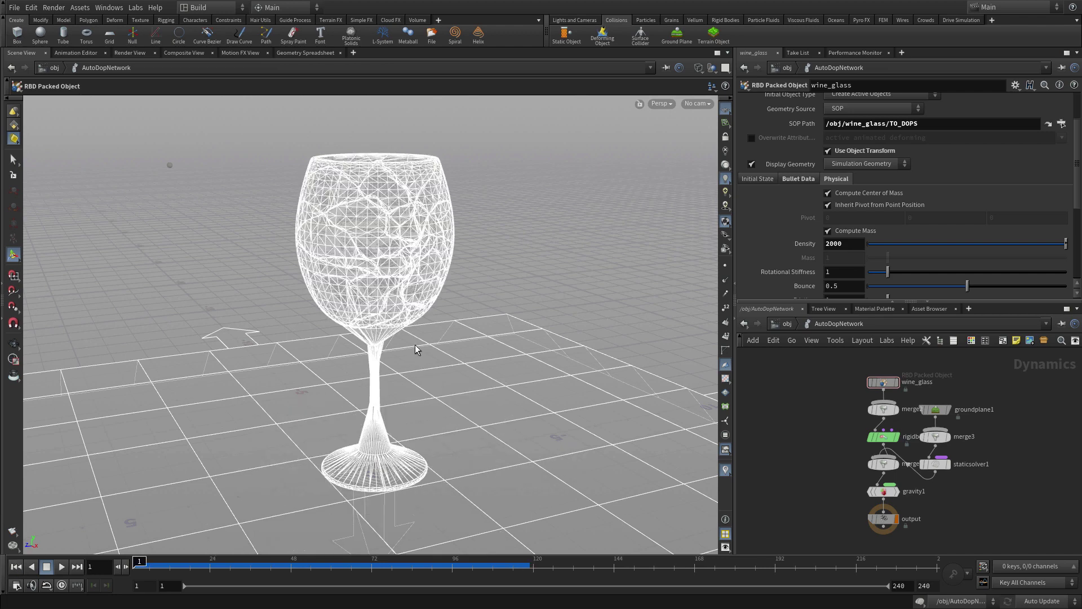
key("w")
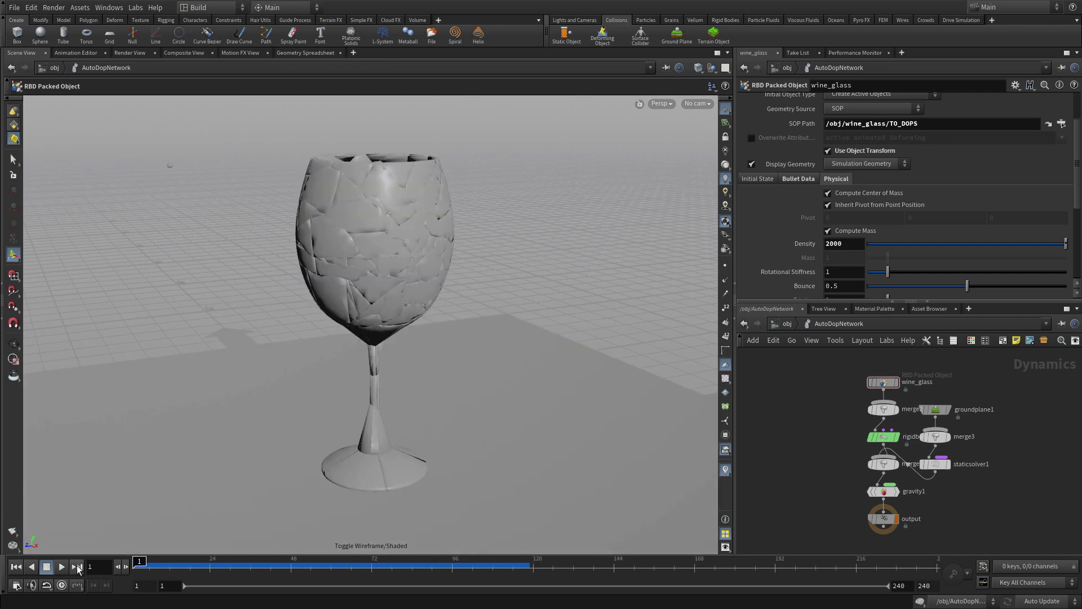
left_click(62, 567)
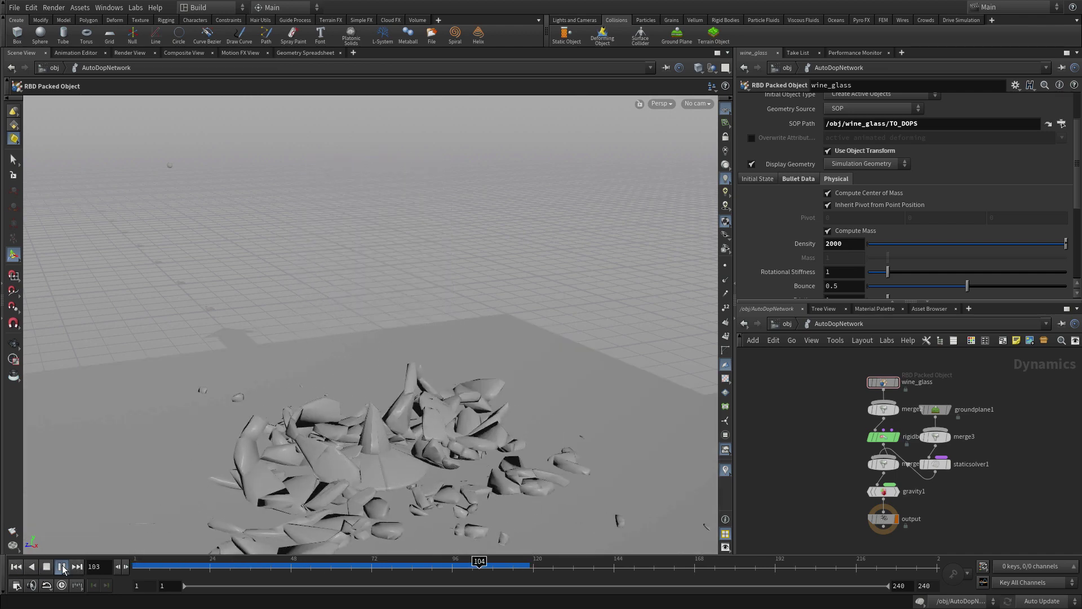
left_click(47, 568)
left_click(16, 567)
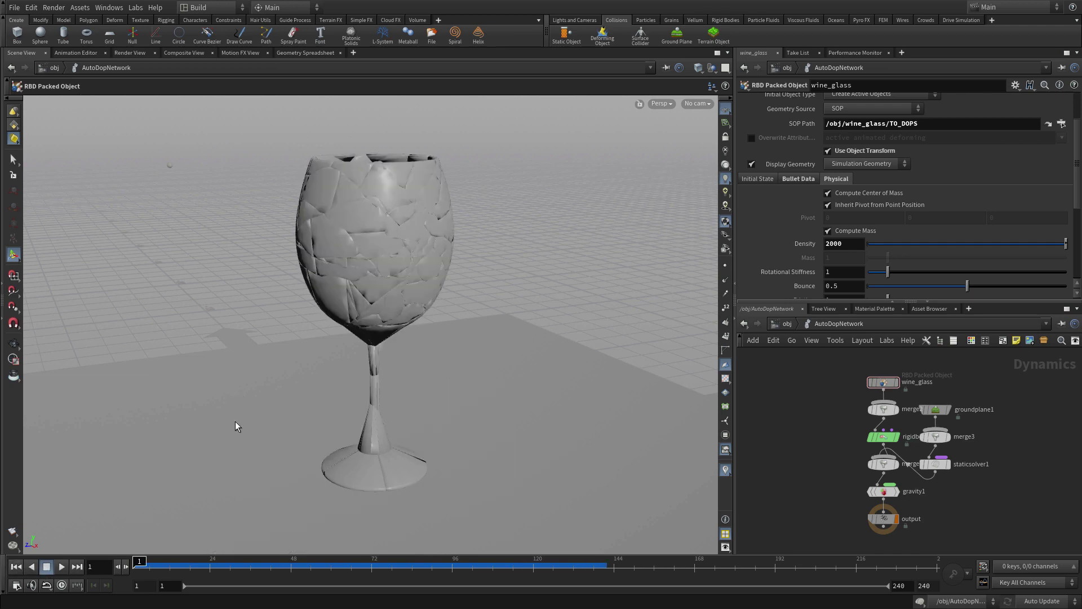
left_click(784, 325)
- Inside wine_glass, set convexdecomposition1's Max Concavity to 0.05
middle_click_drag(804, 448, 905, 534)
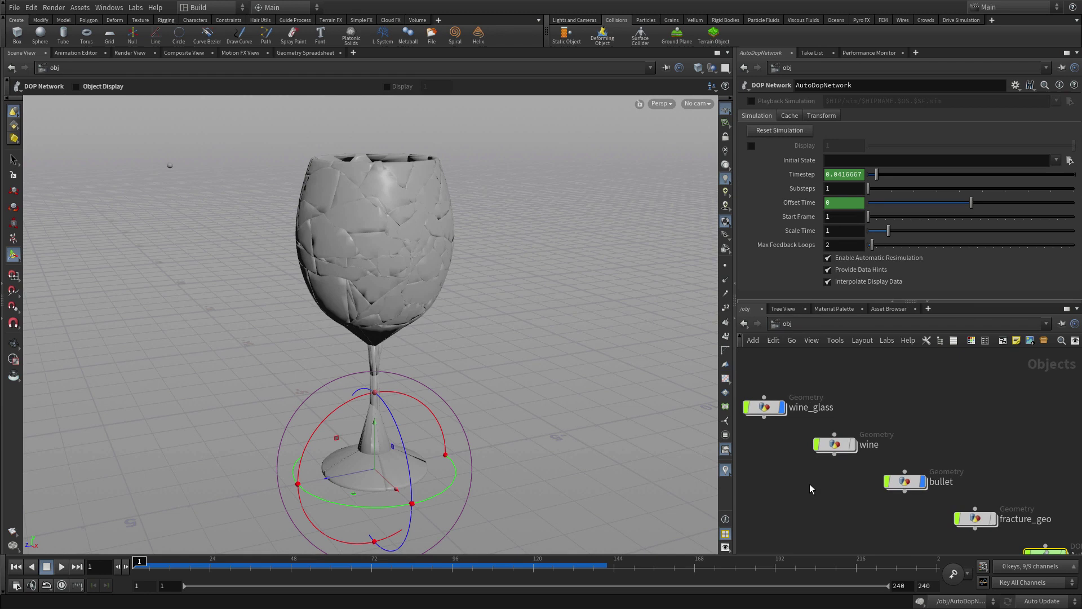
middle_click_drag(807, 493, 849, 482)
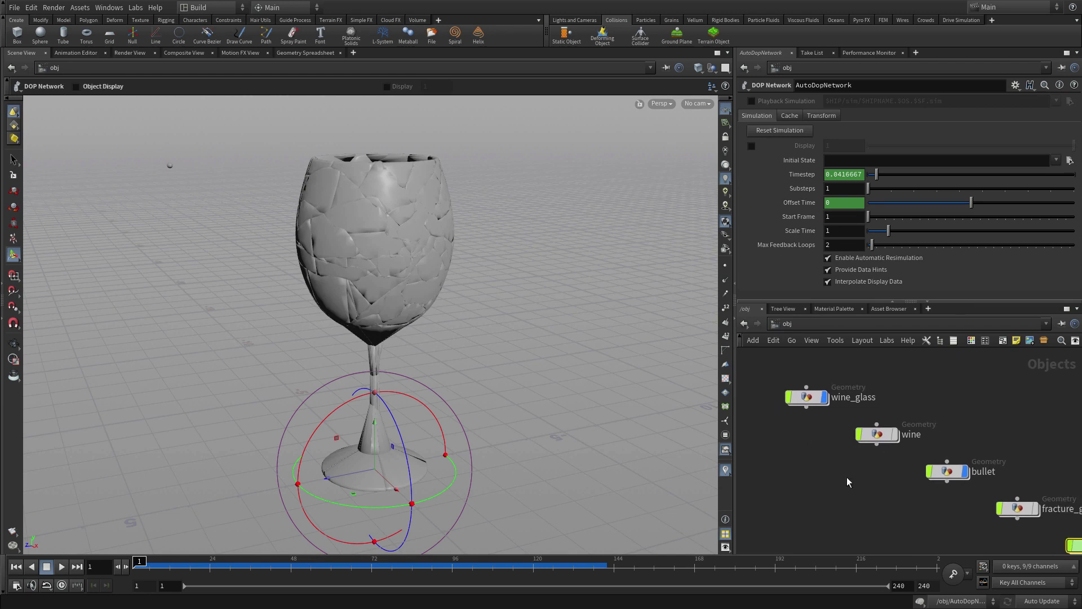
double_click(809, 403)
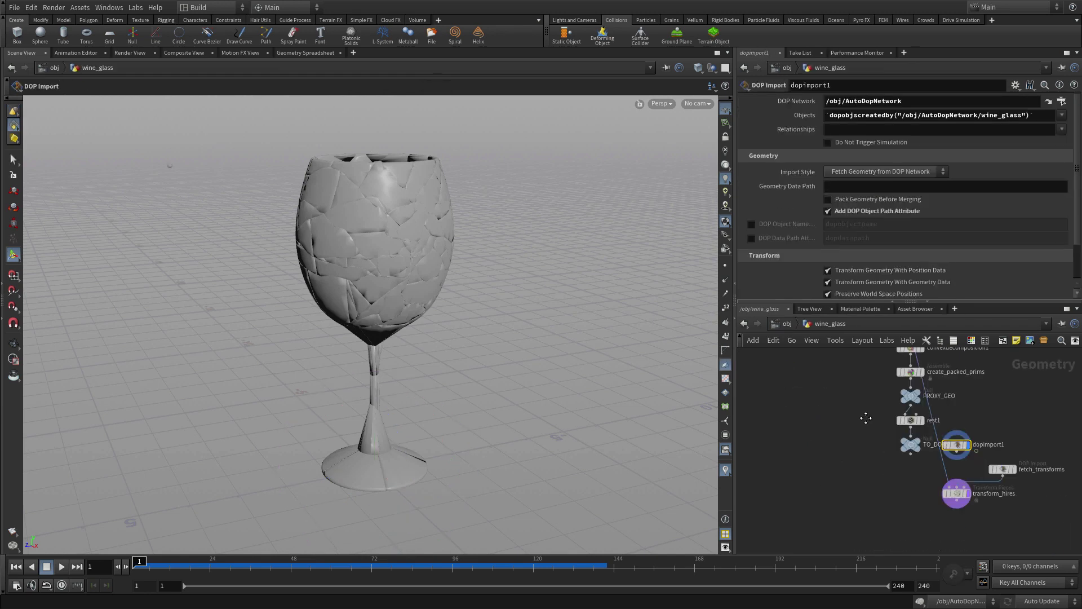
middle_click_drag(823, 420, 803, 505)
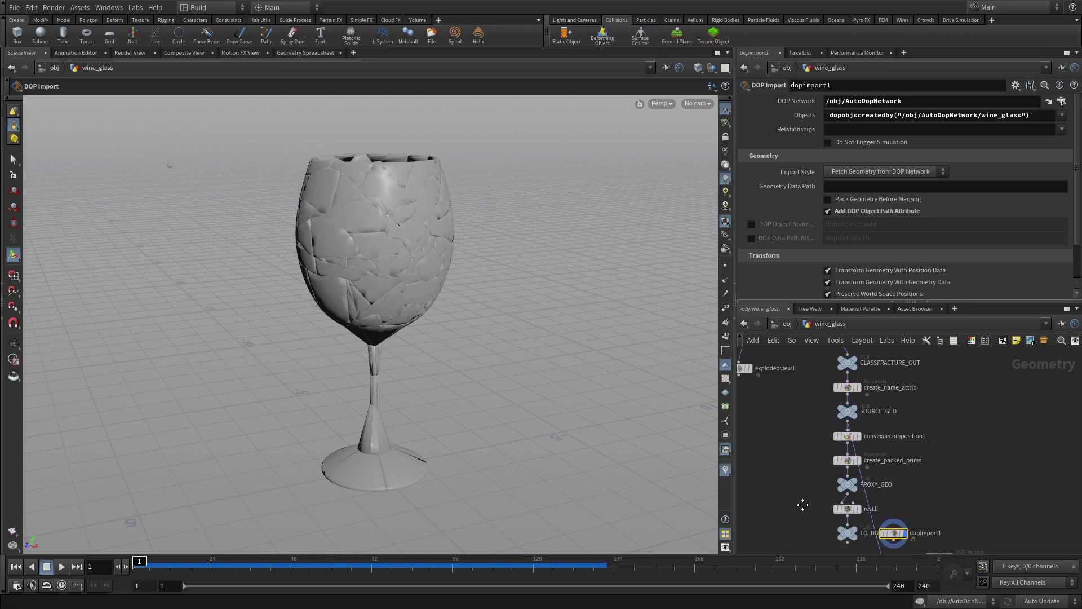
left_click(847, 436)
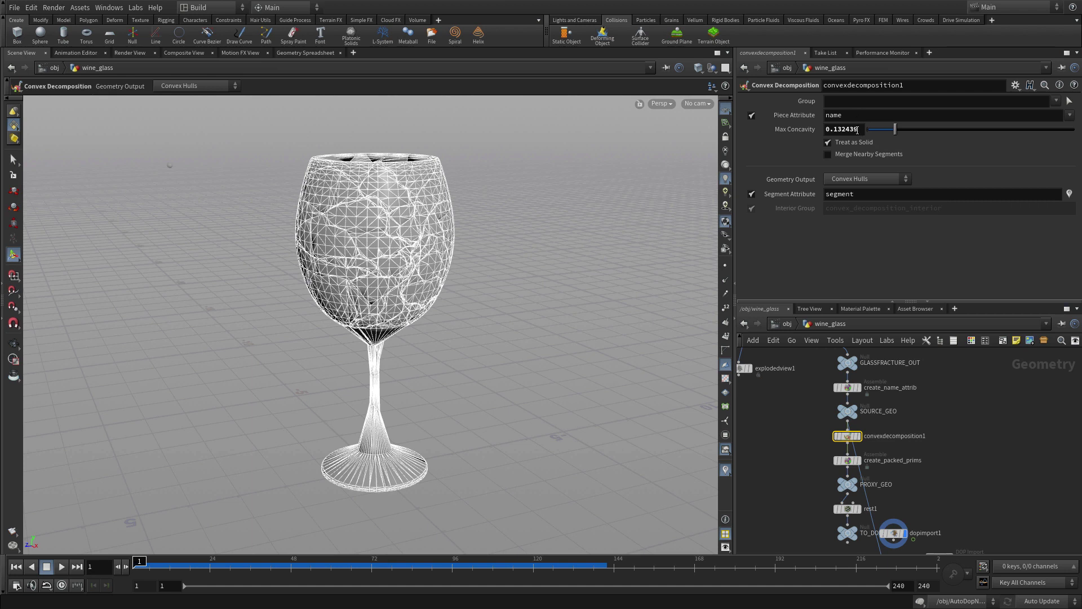
left_click_drag(858, 130, 833, 134)
type("05")
key("Return")
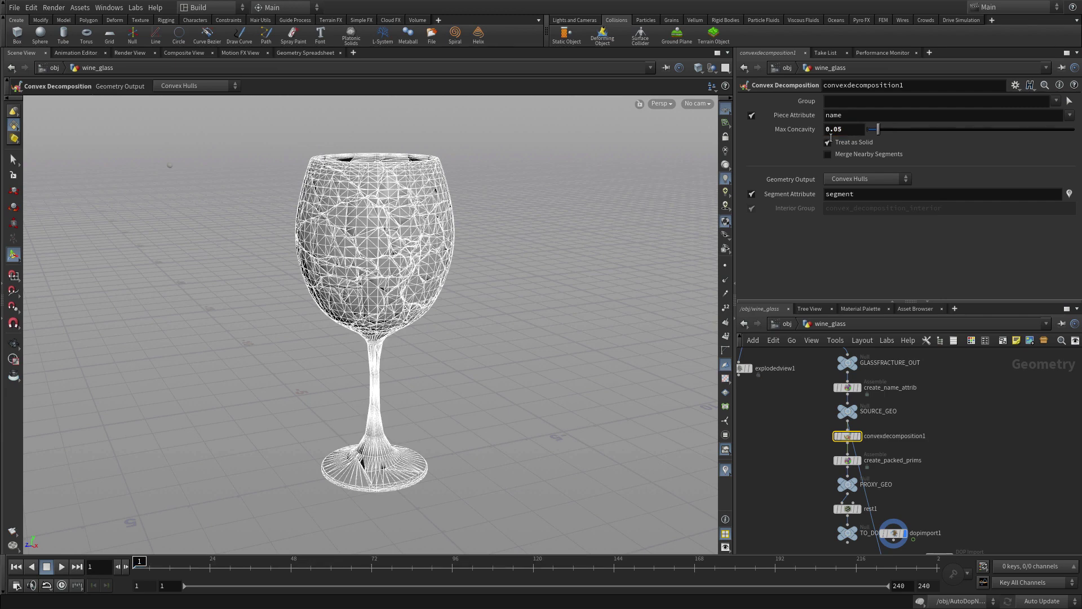
- Play the simulation with the finer convex hulls, then reset to frame 1
left_click(62, 567)
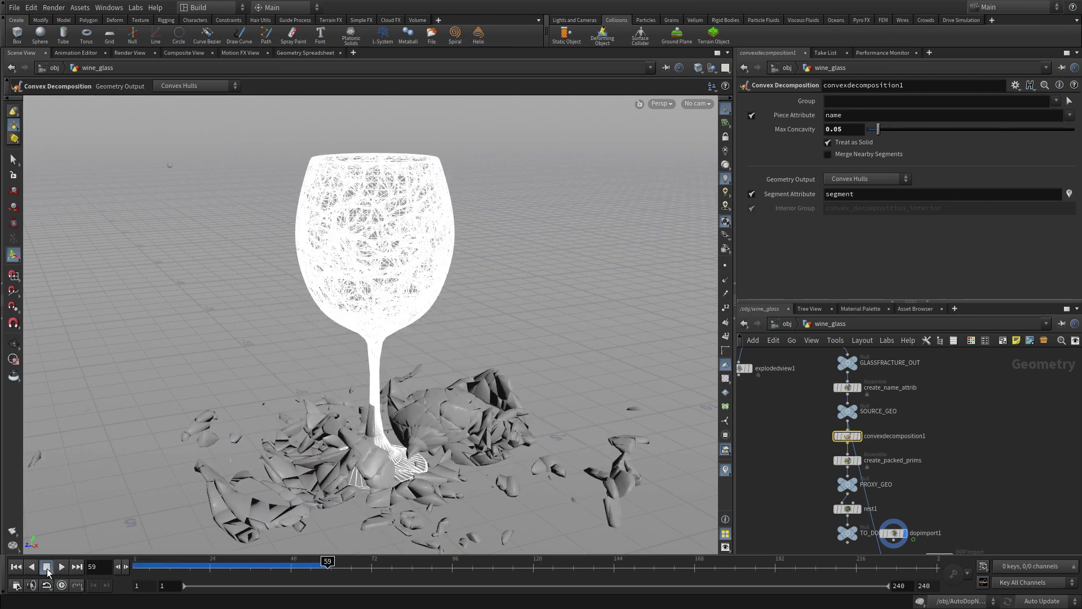
left_click(16, 566)
left_click(127, 455)
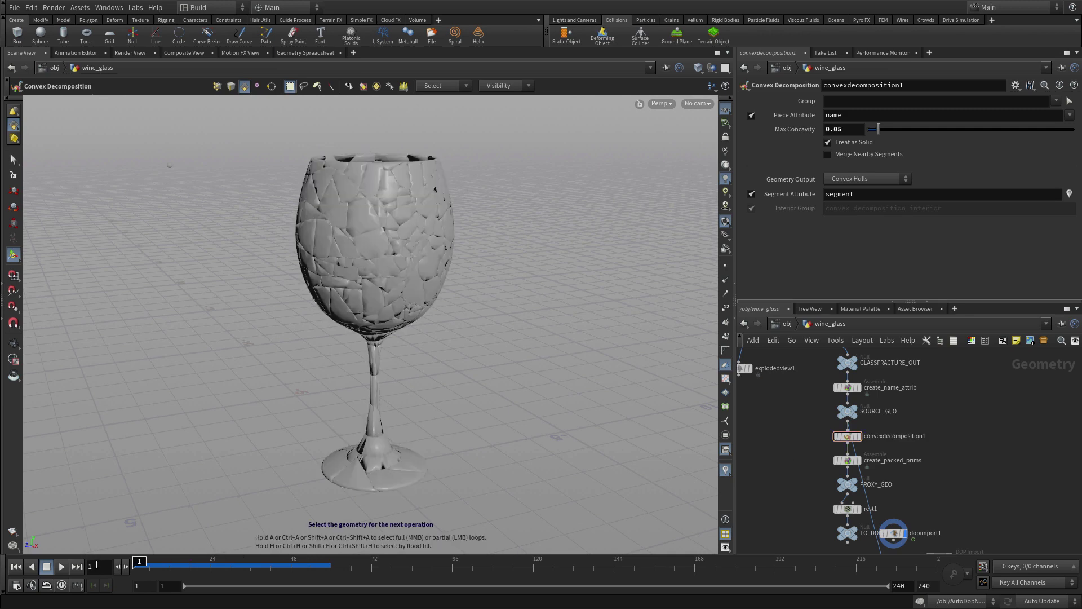
left_click(61, 566)
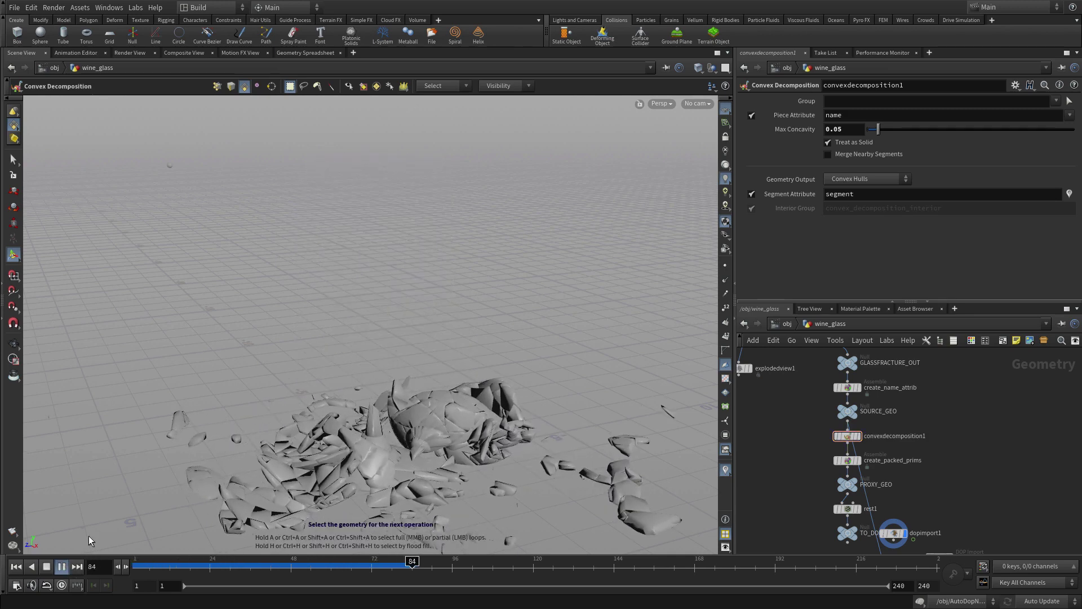
left_click(47, 566)
left_click(16, 567)
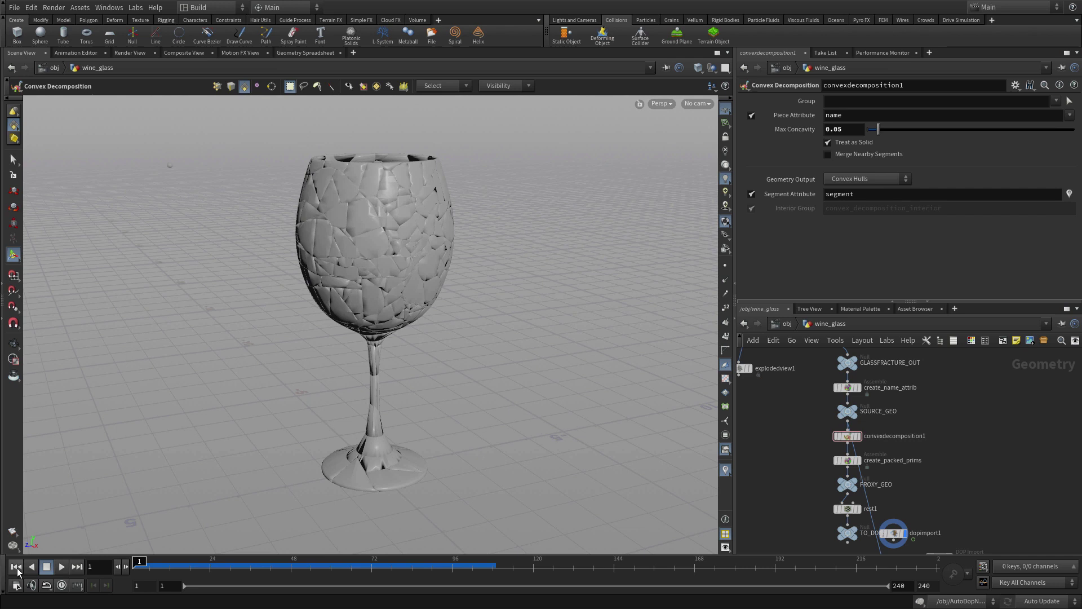
- Back at /obj, select the bullet object and pan until AutoDopNetwork is visible
left_click(784, 328)
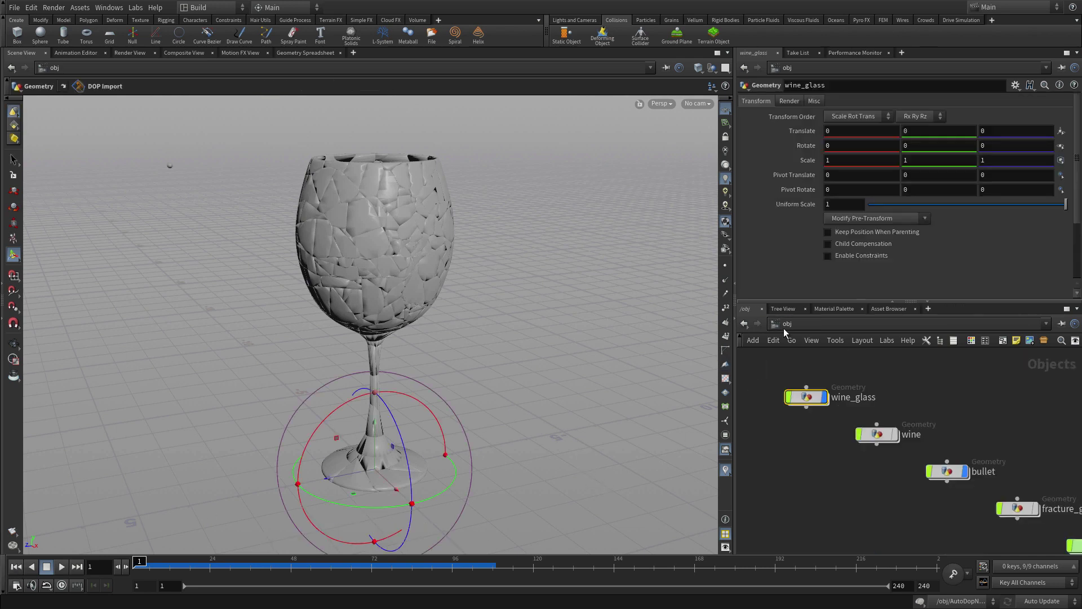
left_click(955, 476)
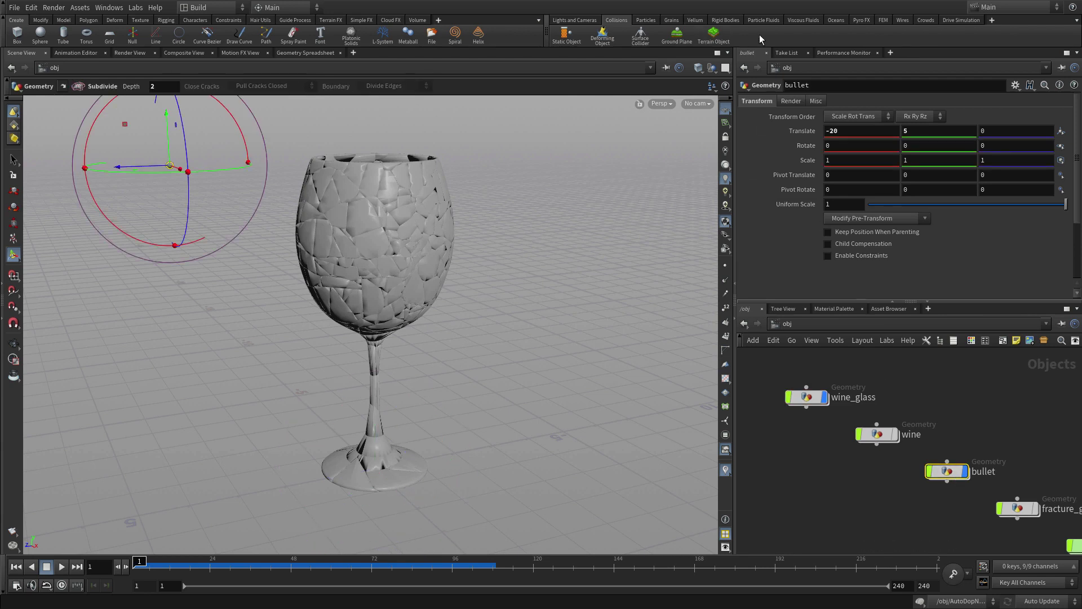
left_click(722, 21)
left_click(575, 35)
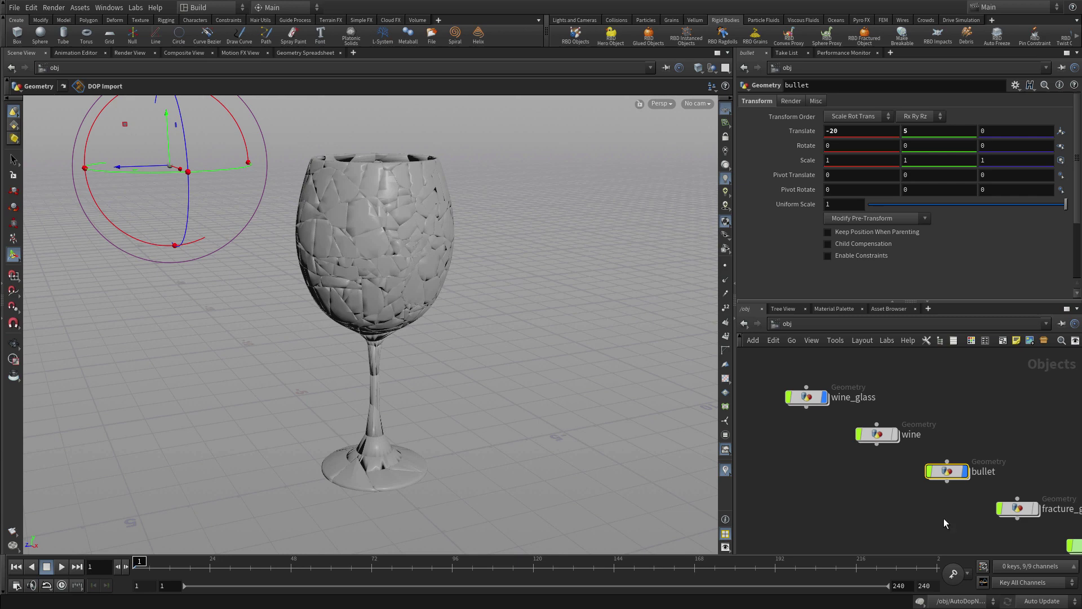
middle_click_drag(944, 518, 823, 453)
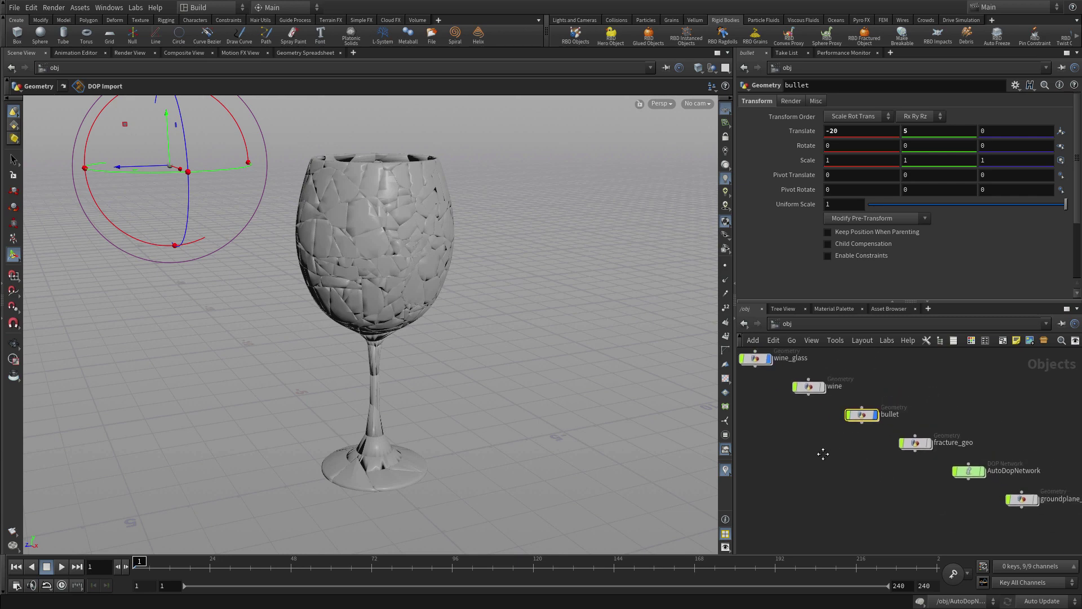
- Inside AutoDopNetwork, set the bullet's initial Velocity X to 400
double_click(973, 471)
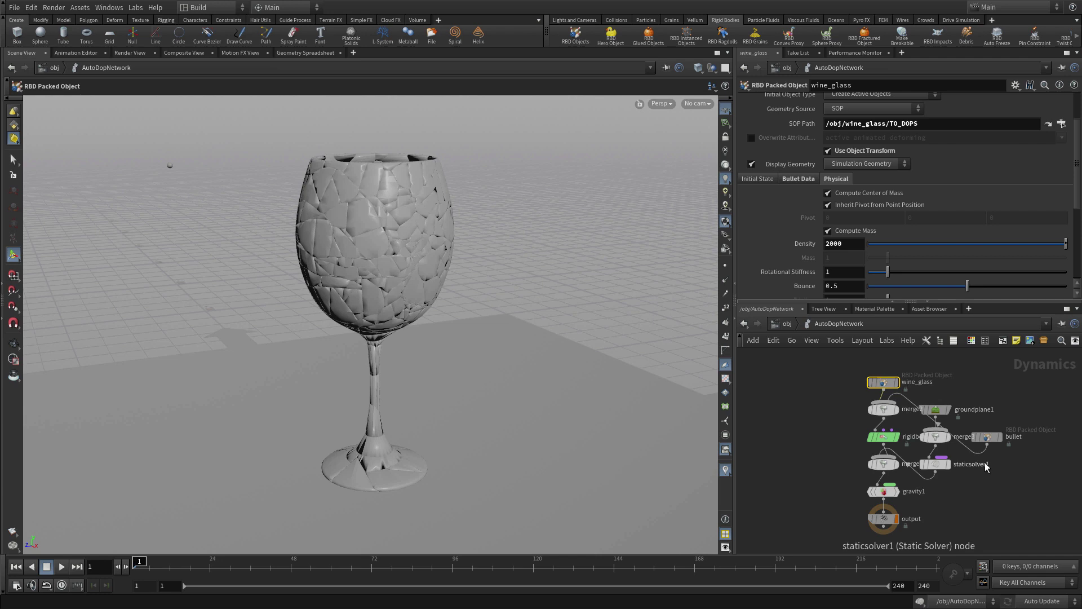
left_click(988, 440)
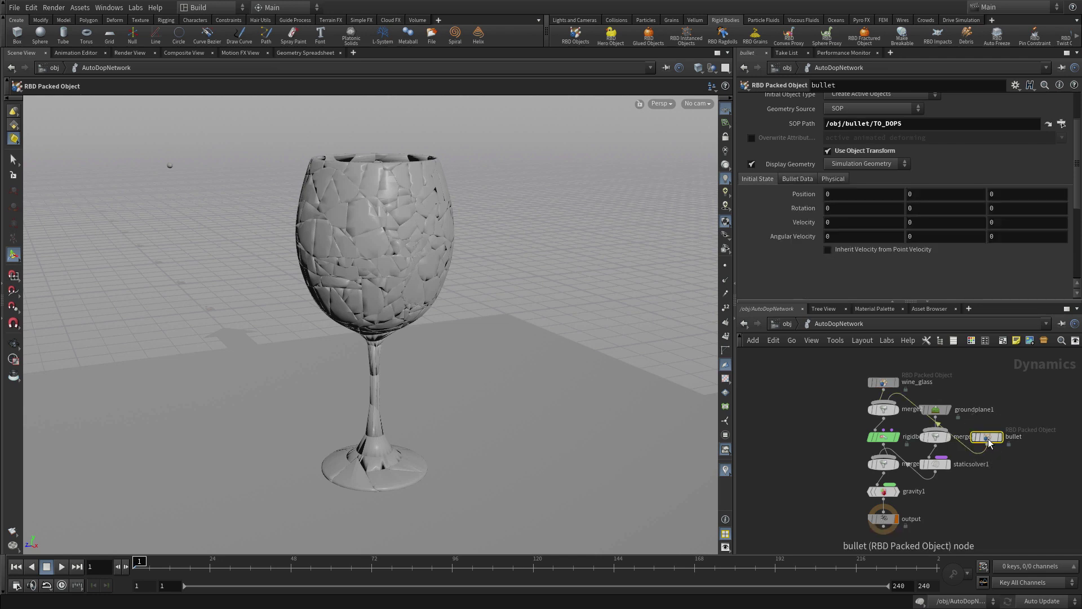
left_click(827, 223)
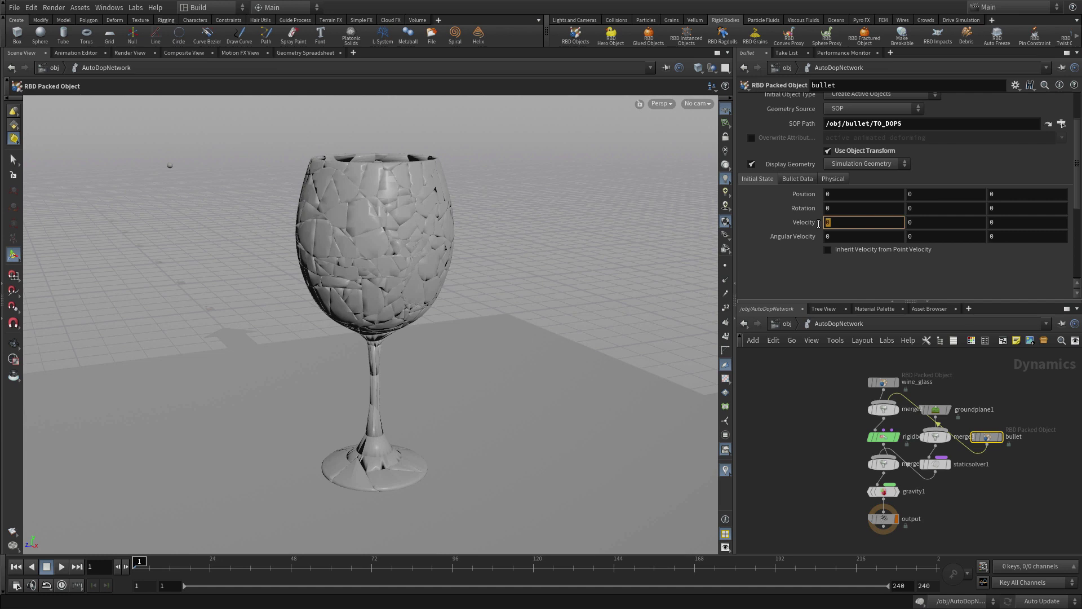
type("400")
key("Return")
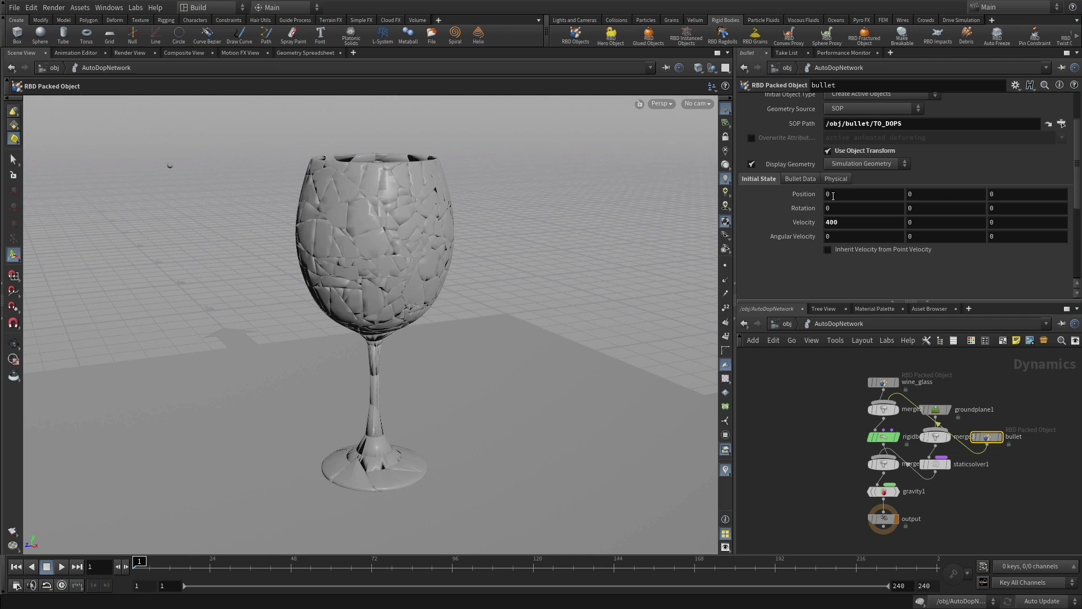
- Set the bullet's Physical Density to 20000
left_click(836, 178)
left_click_drag(831, 245, 822, 244)
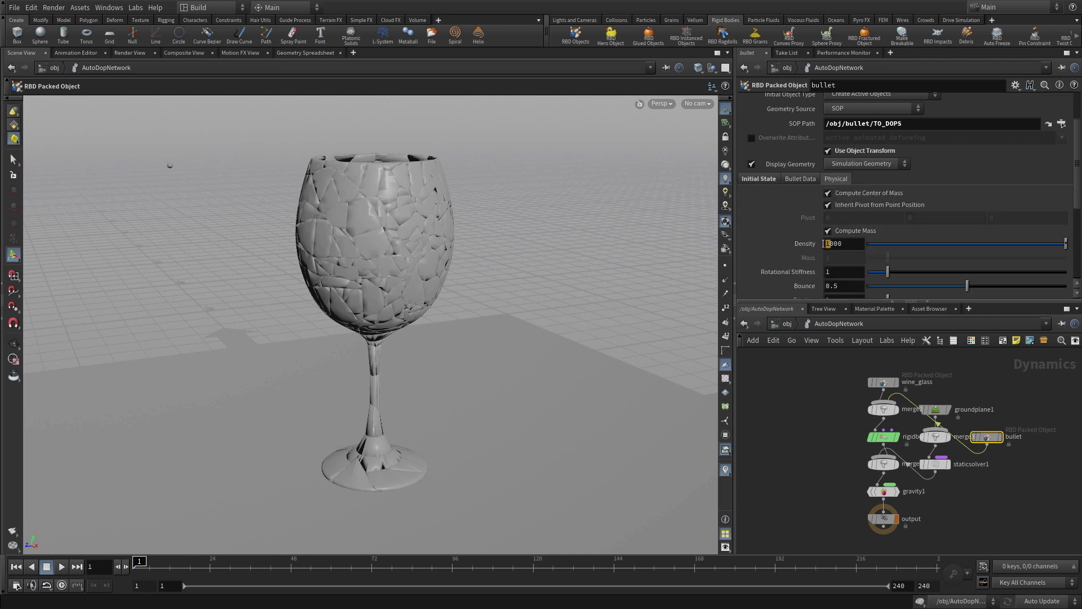
type("20")
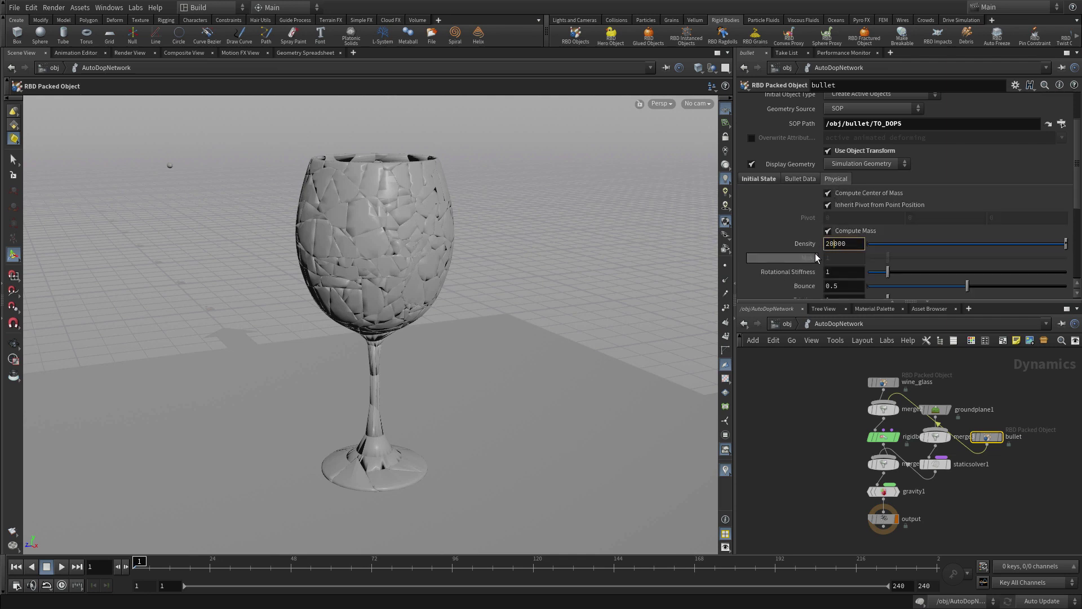
left_click(818, 390)
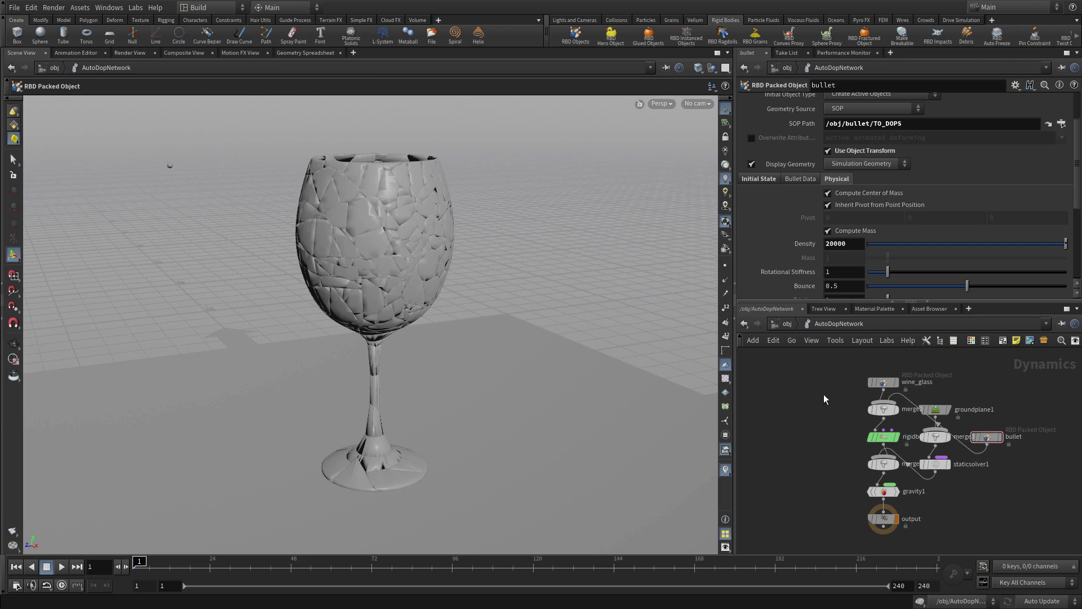
- Enter the wine_glass network, zoom to the glass base and show number labels, revealing piece 171
left_click(785, 323)
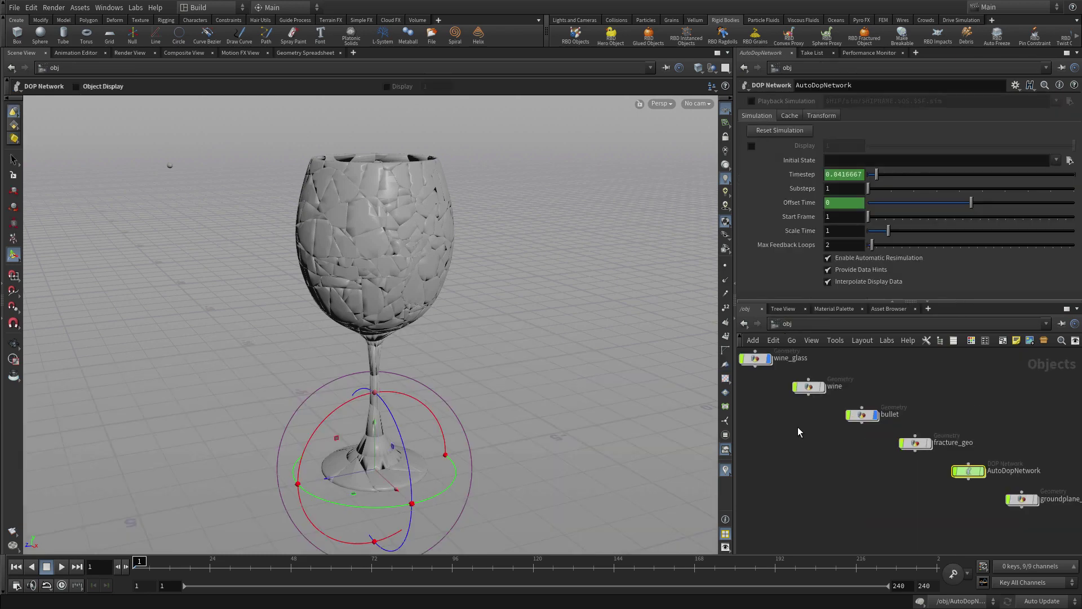
double_click(808, 411)
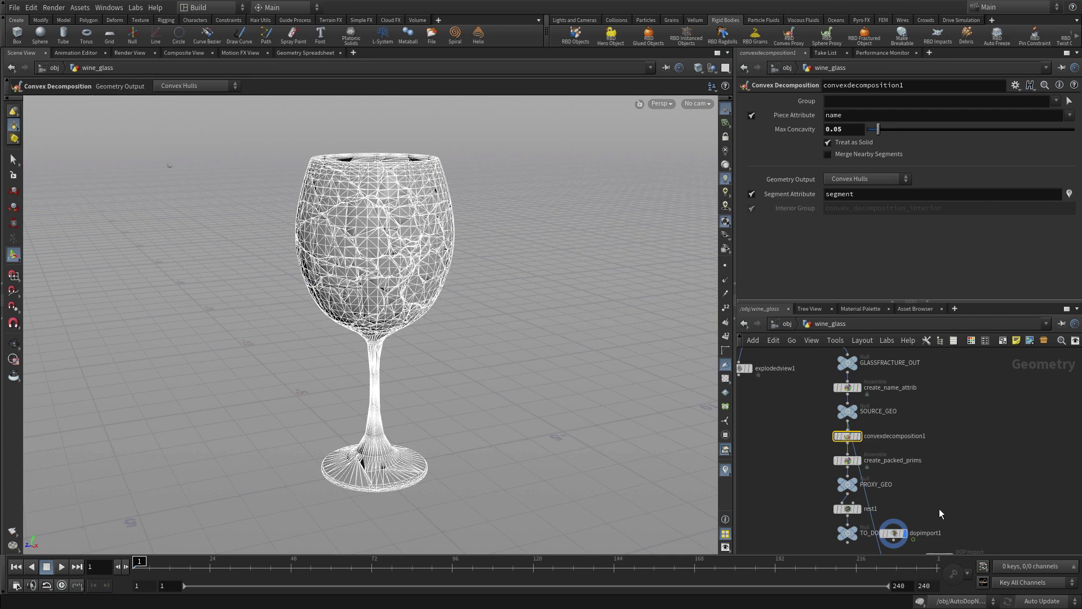
middle_click_drag(935, 516, 938, 477)
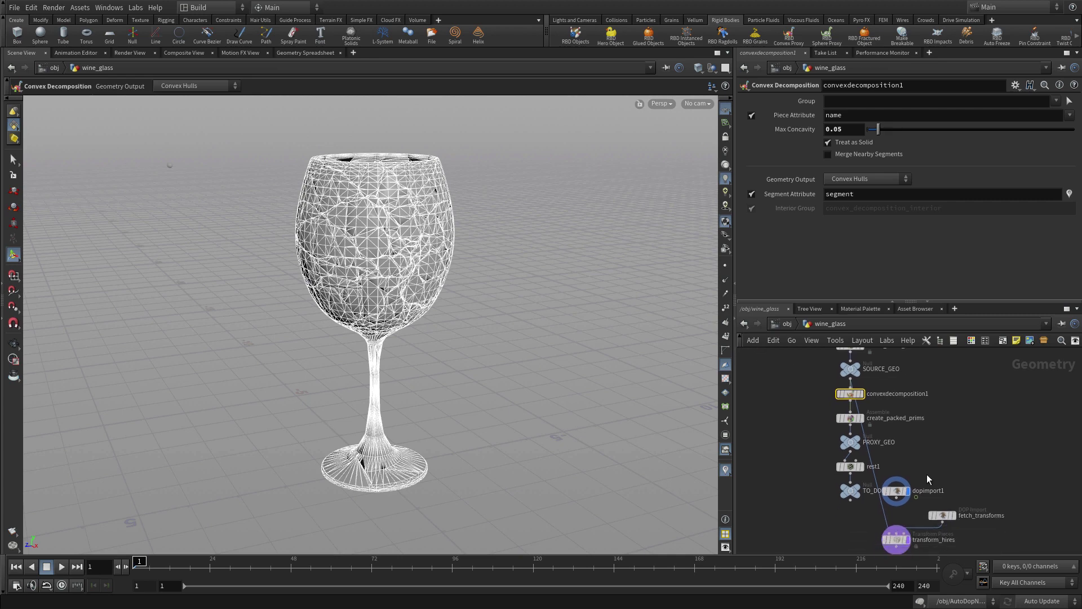
right_click_drag(520, 463, 696, 341, "alt")
middle_click_drag(533, 429, 670, 240, "alt")
right_click_drag(577, 294, 662, 305)
key("Return")
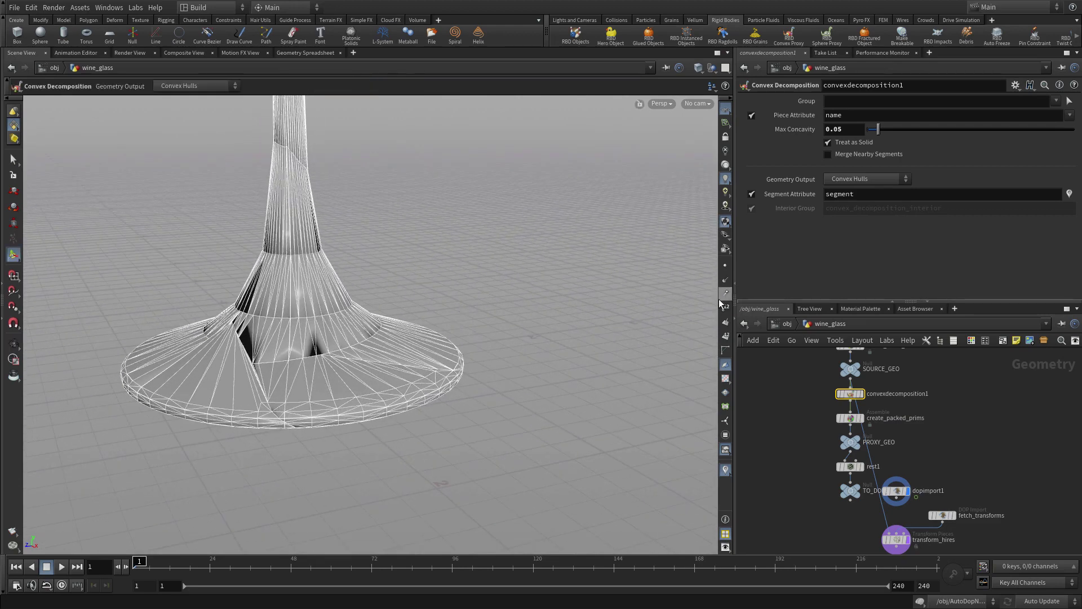
left_click(725, 337)
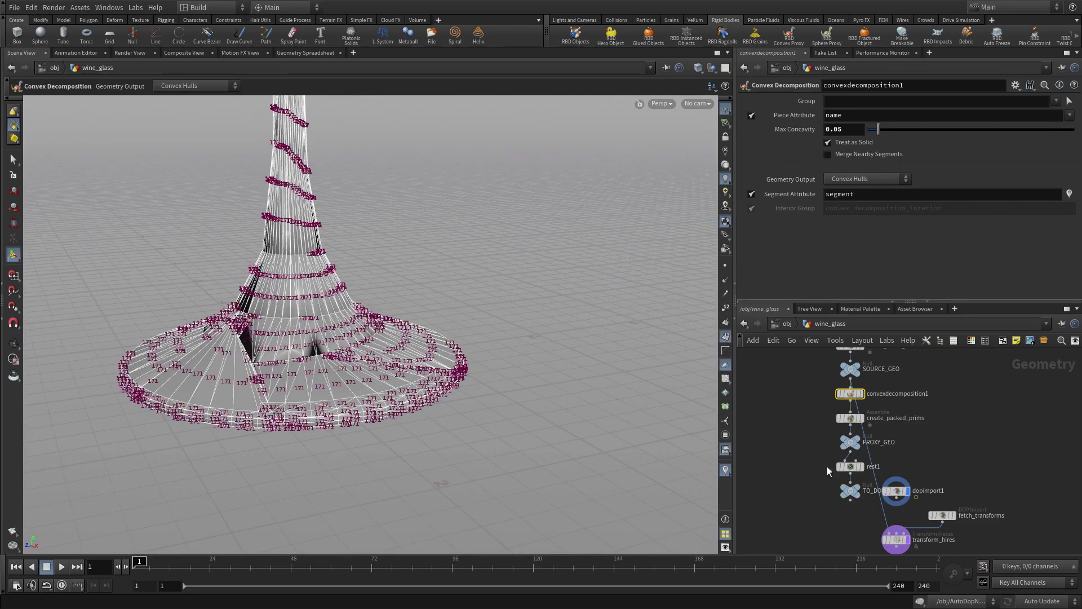
- Move PROXY_GEO, rest1 and TO_DOPS further down in the network
scroll(805, 441, "up", 3)
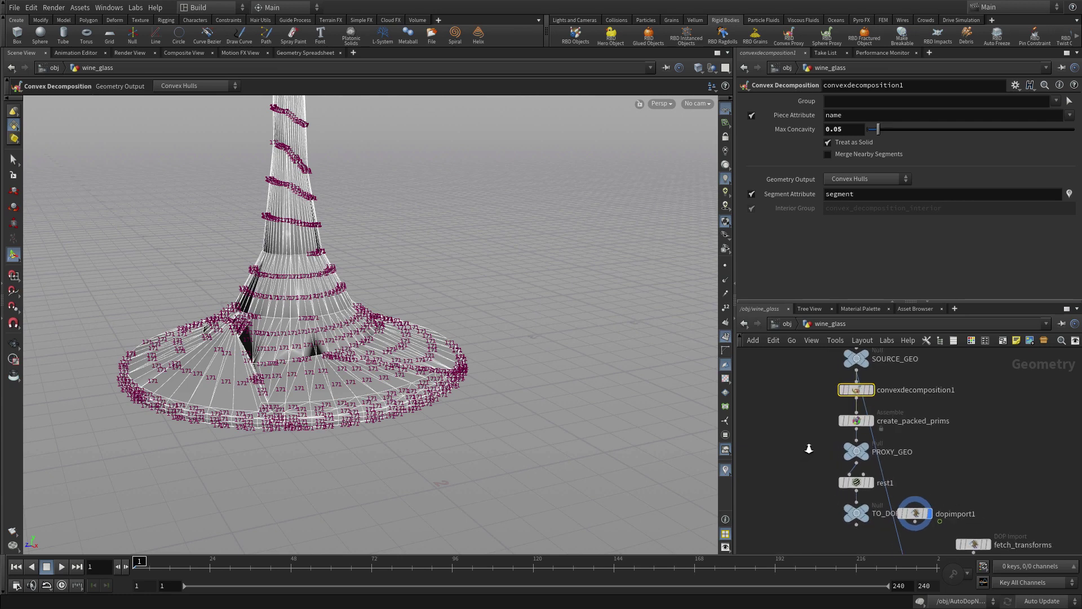
middle_click_drag(809, 447, 780, 393)
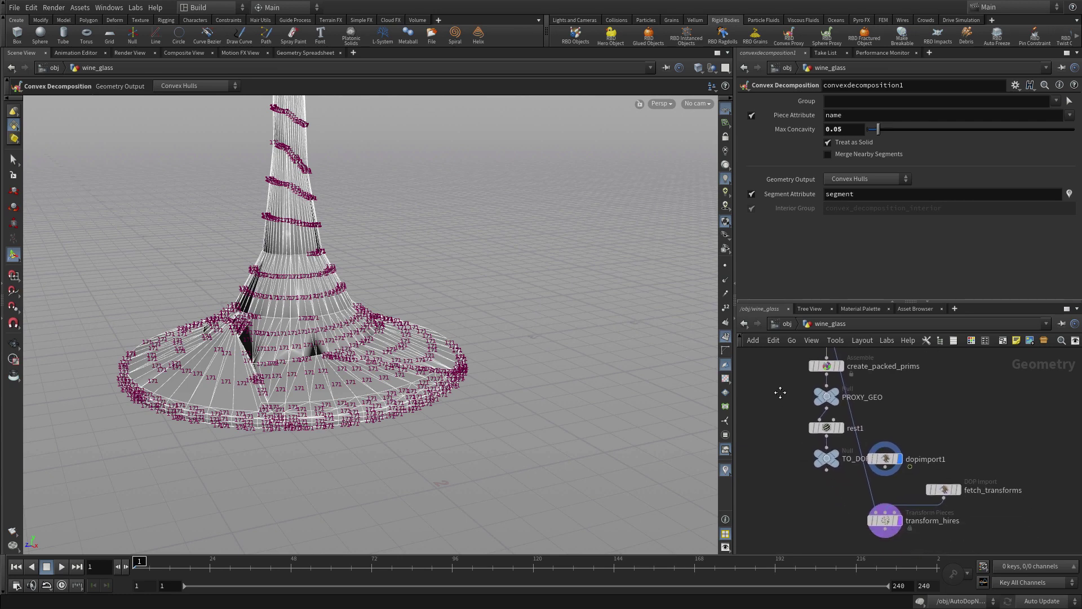
mouse_move(830, 492)
left_mouse_down()
mouse_move(794, 414)
mouse_move(795, 386)
mouse_move(823, 442)
left_mouse_up()
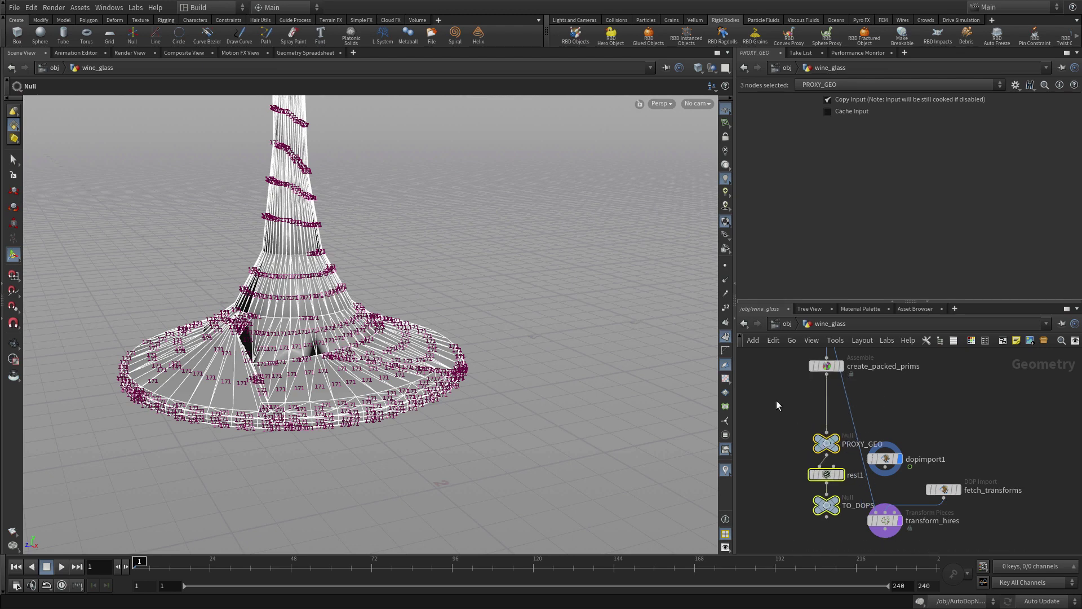
- Insert an Attribute Create node below create_packed_prims applied to group !171
left_click(776, 400)
key("Tab")
type("att")
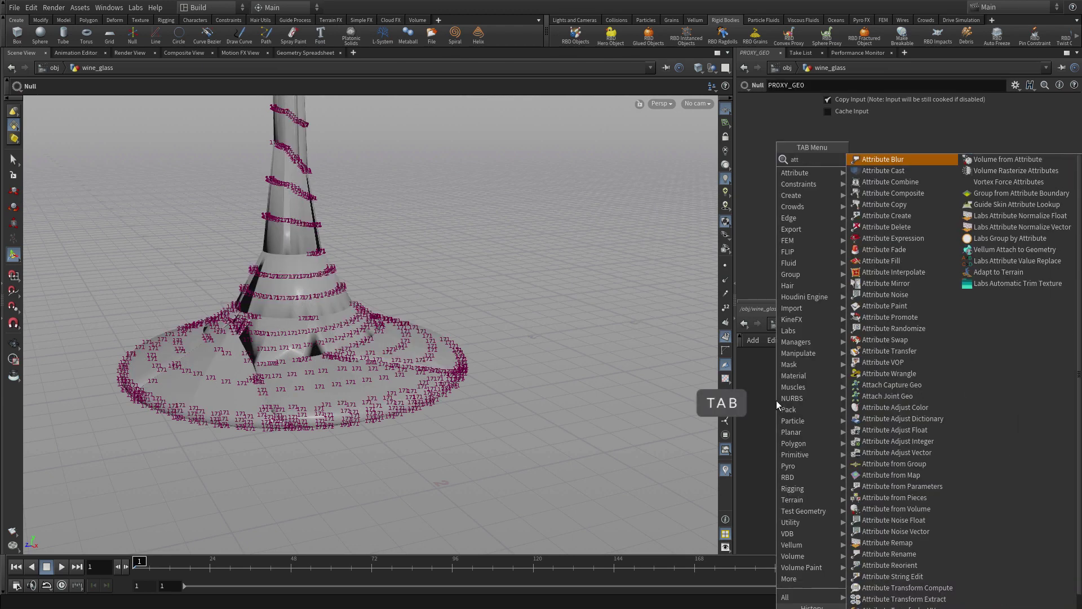
left_click(878, 217)
left_click(825, 404)
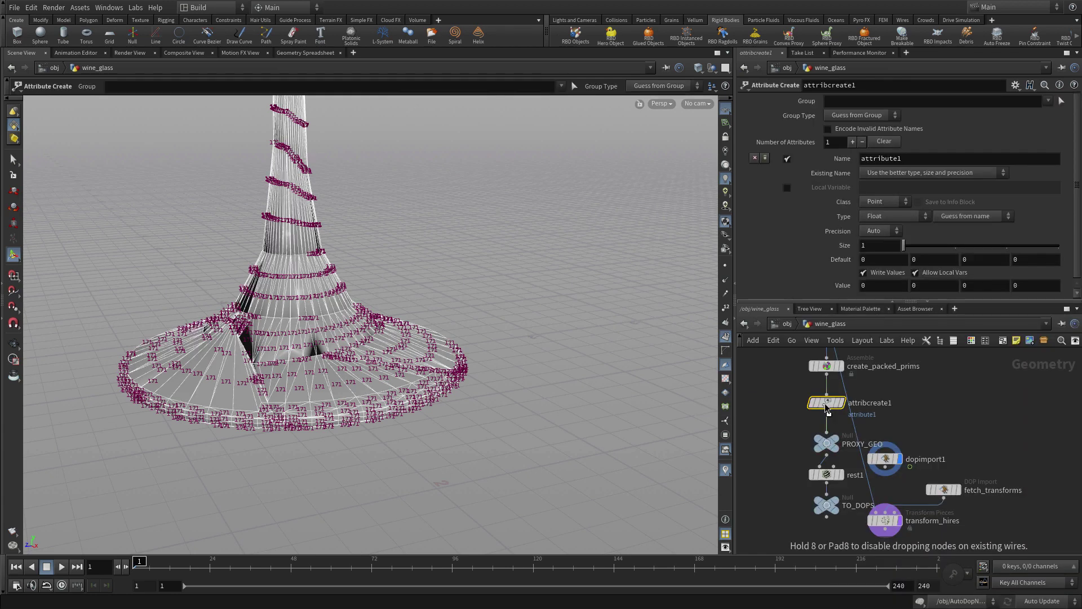
left_click(843, 101)
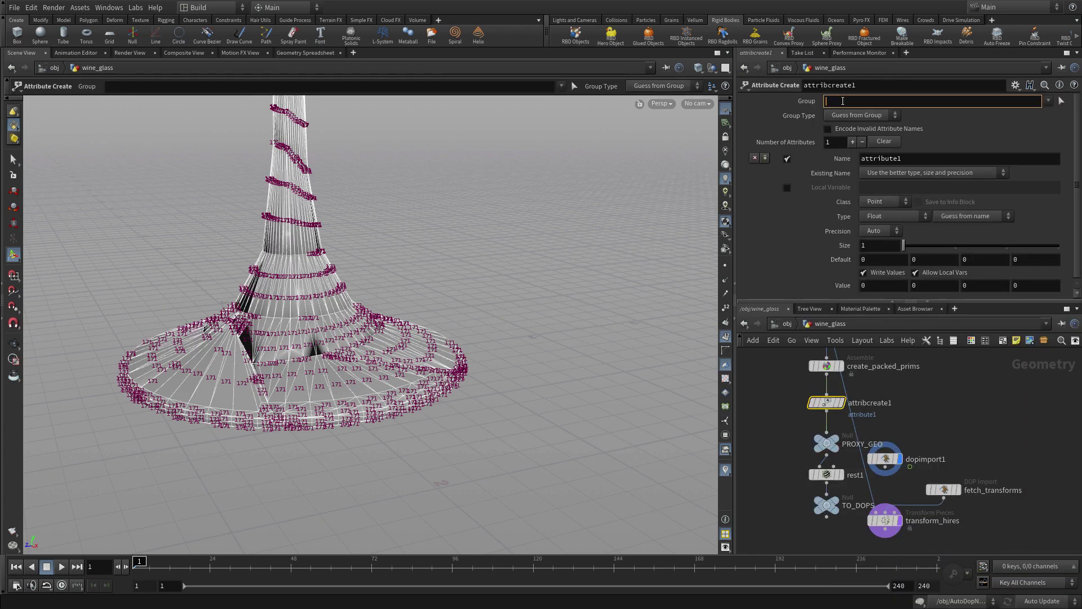
type("!171")
key("Return")
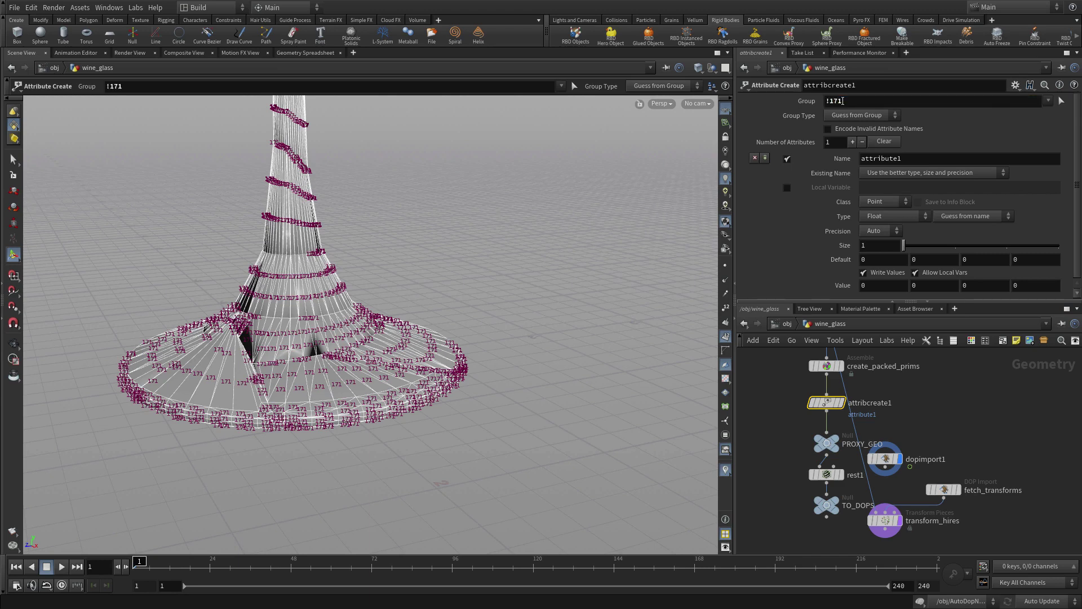
- Name the attribute 'active' and set its value to 1
double_click(877, 159)
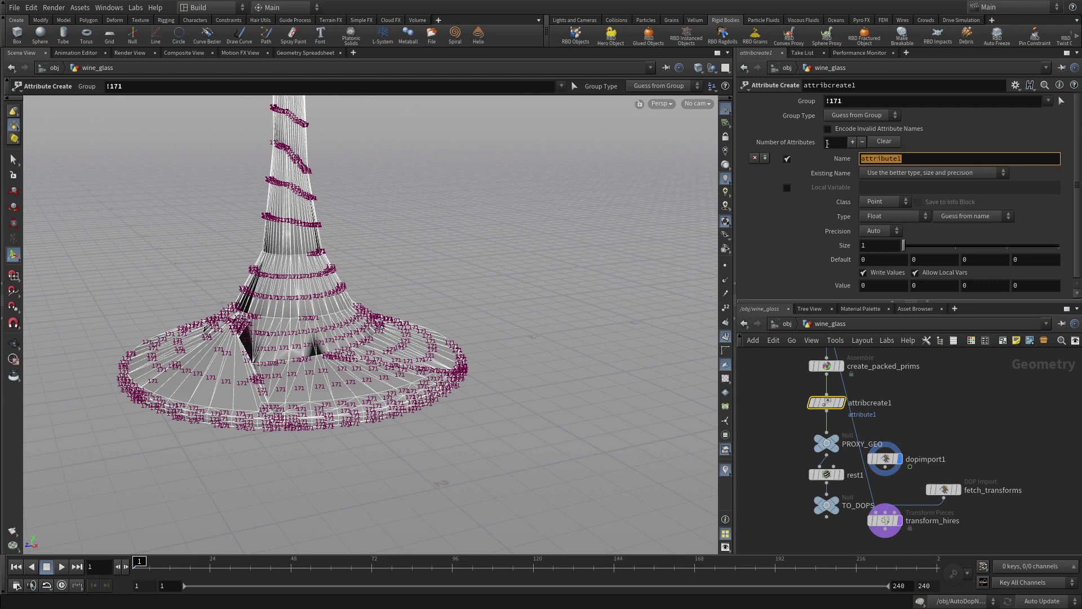
type("active")
key("Return")
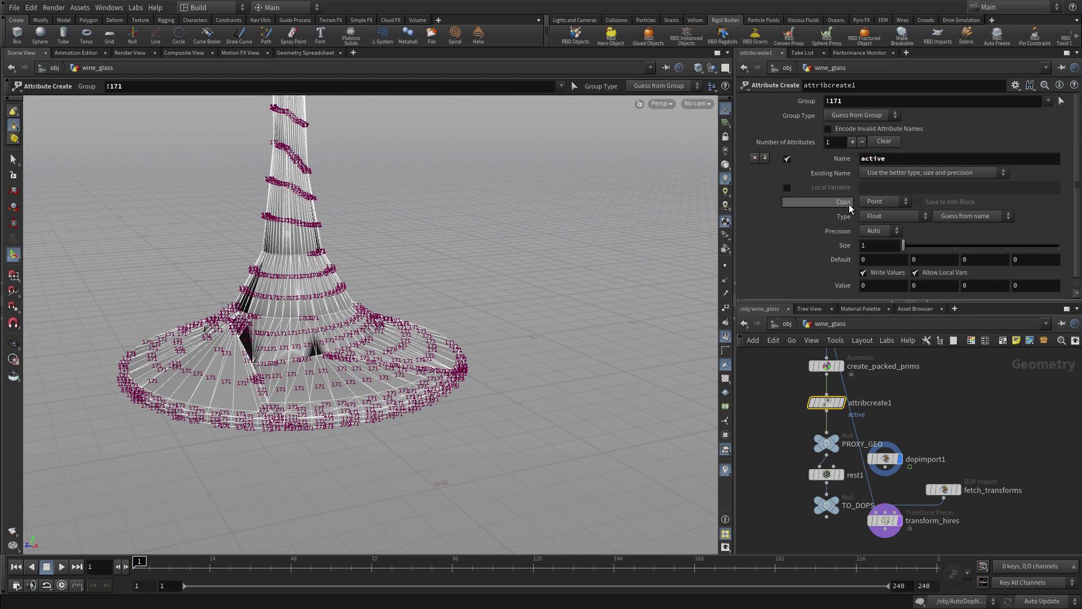
left_click(859, 287)
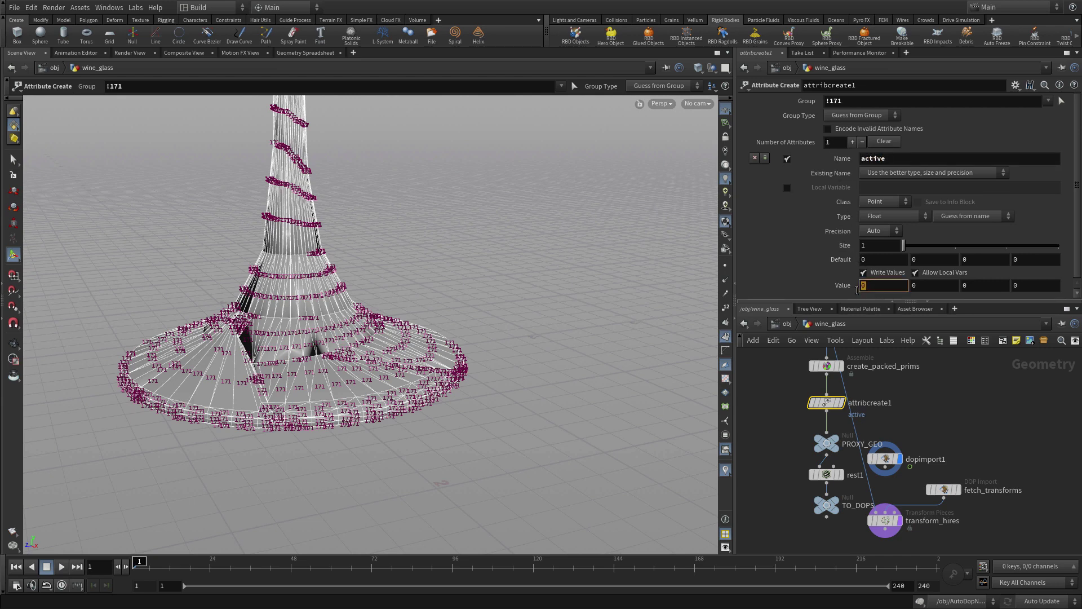
type("1")
key("Return")
- Display and select transform_hires, hide primitive numbers, and frame the whole glass in view
middle_click_drag(983, 452, 983, 417)
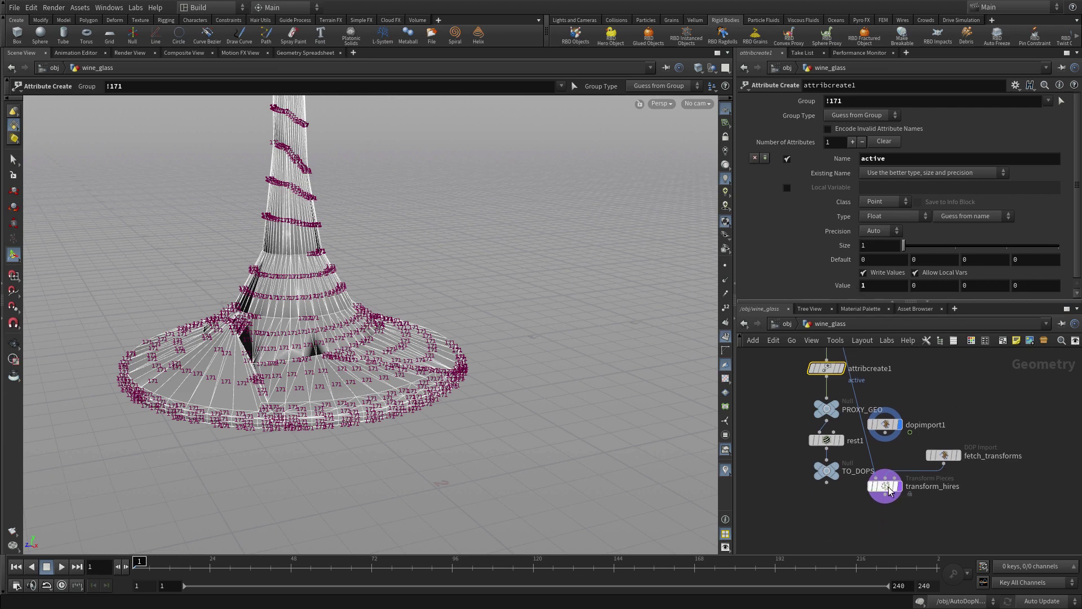
left_click(905, 471)
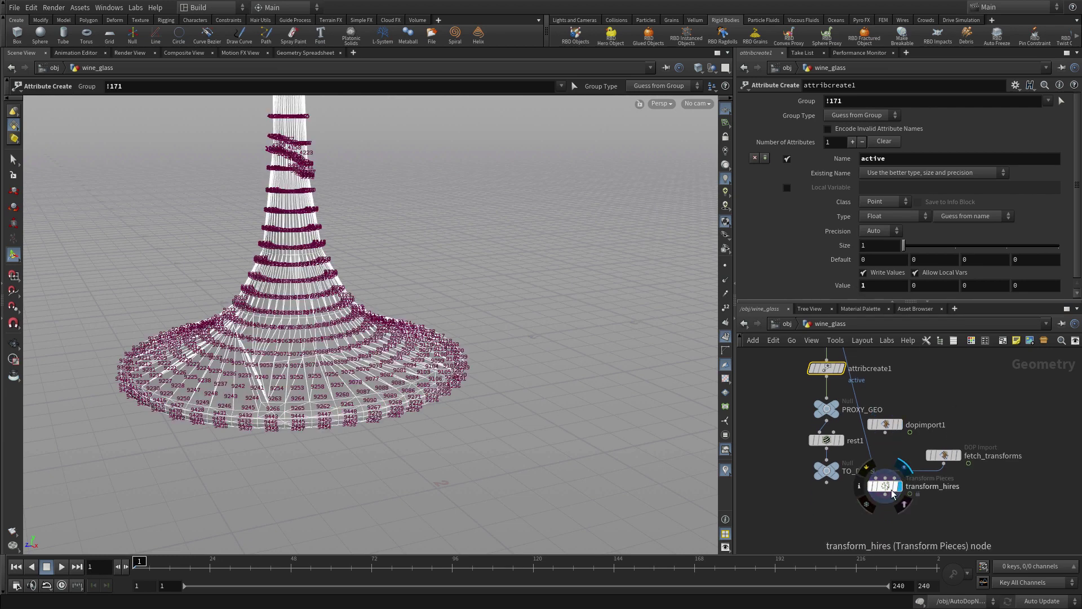
left_click(885, 486)
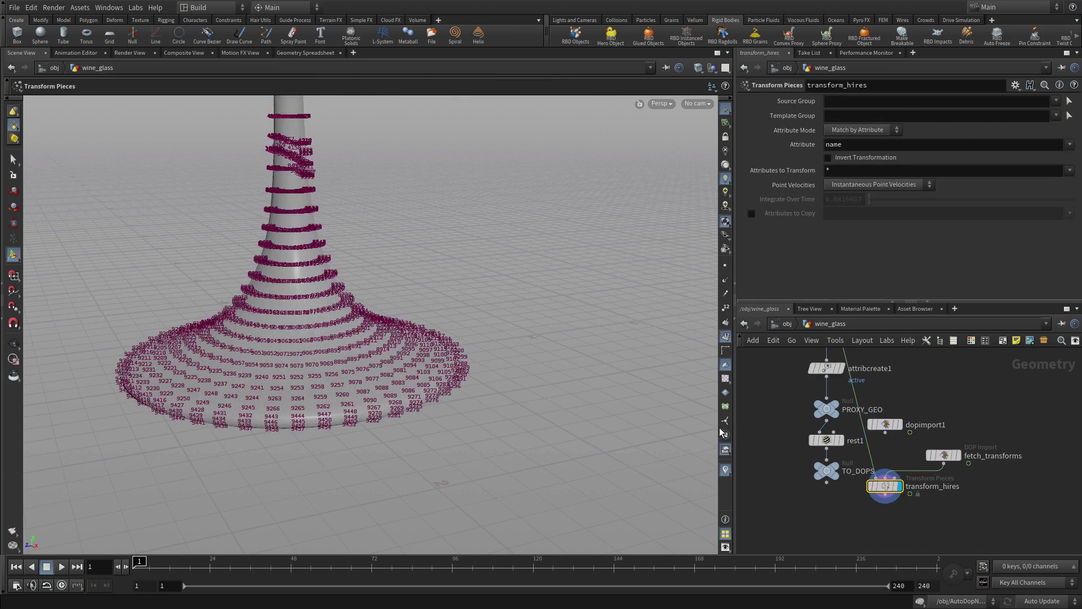
left_click(725, 336)
left_click_drag(553, 261, 406, 276, "alt")
right_click_drag(406, 277, 314, 317, "alt")
middle_click_drag(561, 186, 479, 431, "alt")
right_click_drag(480, 430, 421, 432, "alt")
right_click_drag(587, 375, 544, 391, "alt")
middle_click_drag(544, 391, 482, 375)
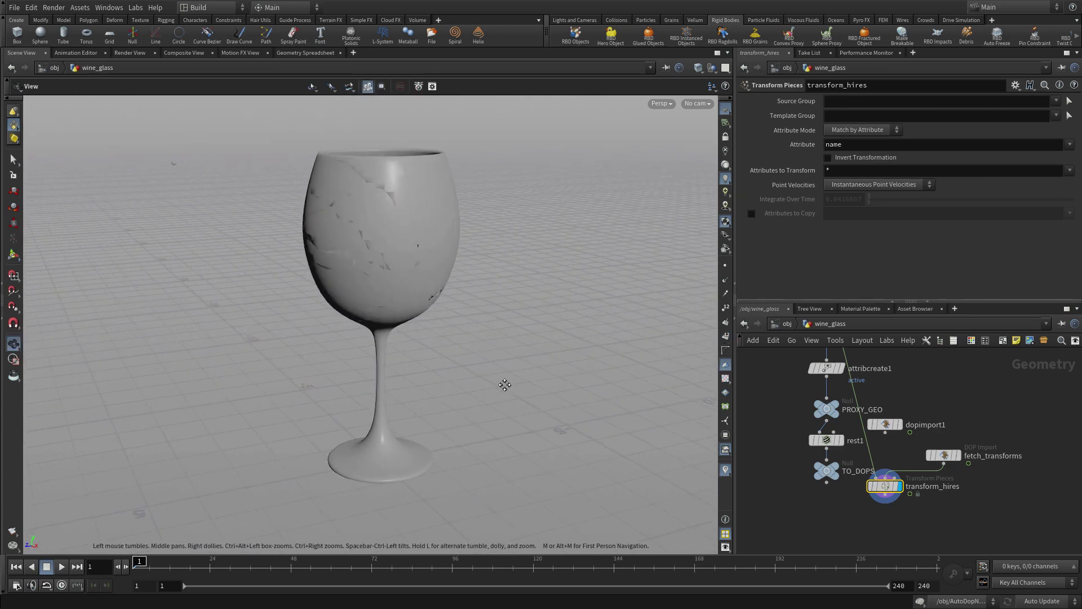
key("Return")
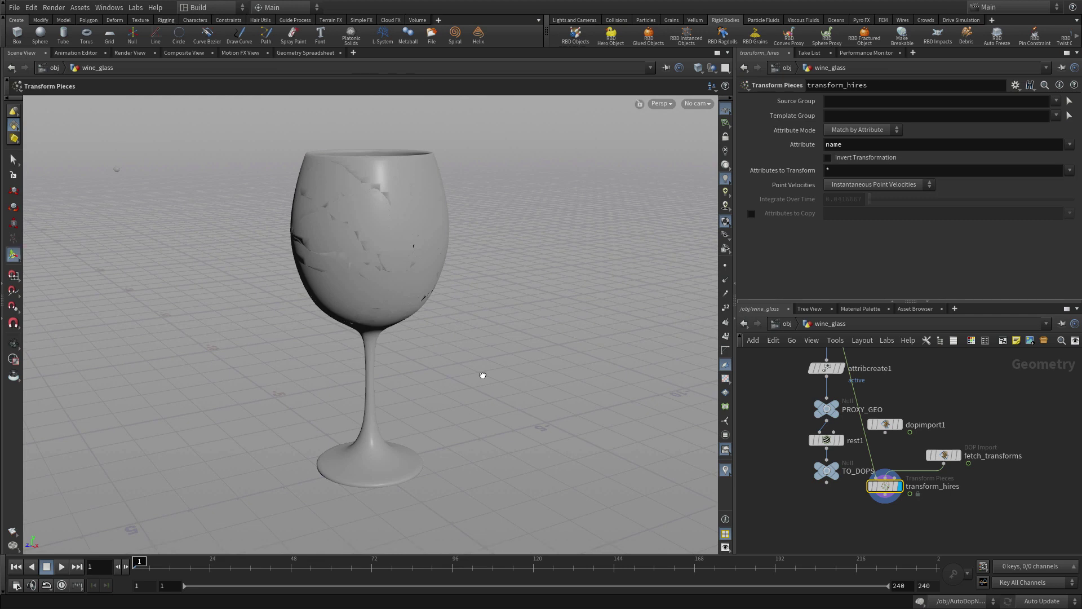
- In Global Animation Options, change the End frame from 240 to 50 and close the dialog
left_click(15, 586)
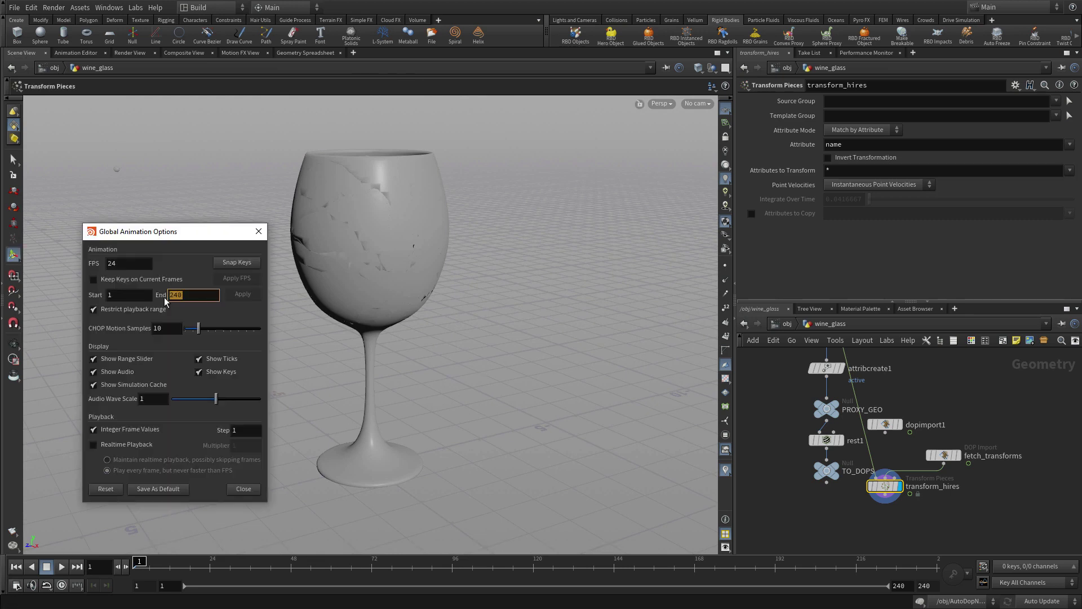
type("50")
key("Return")
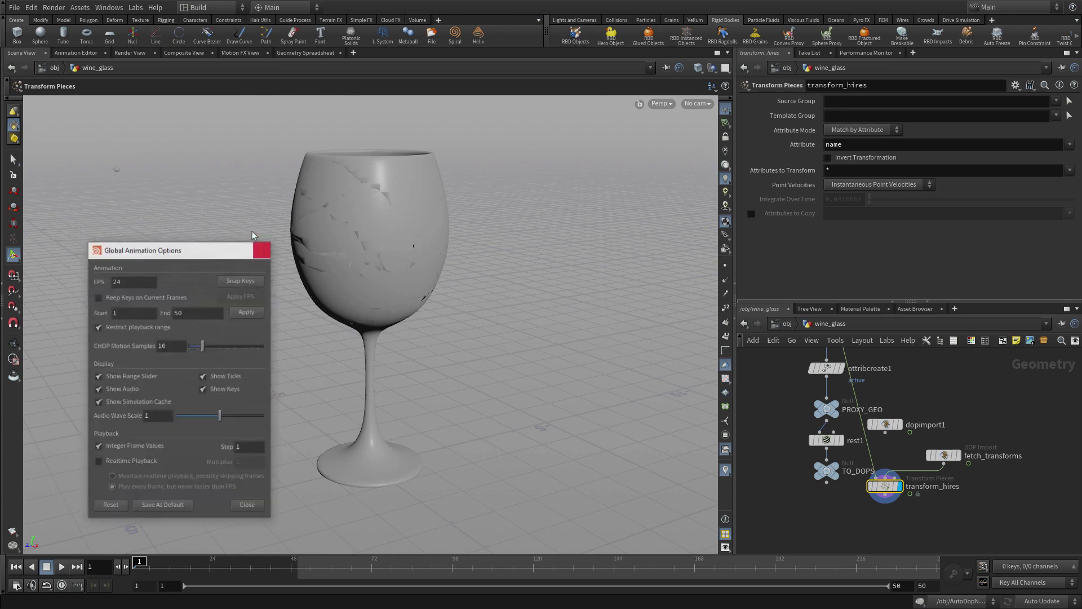
left_click(258, 231)
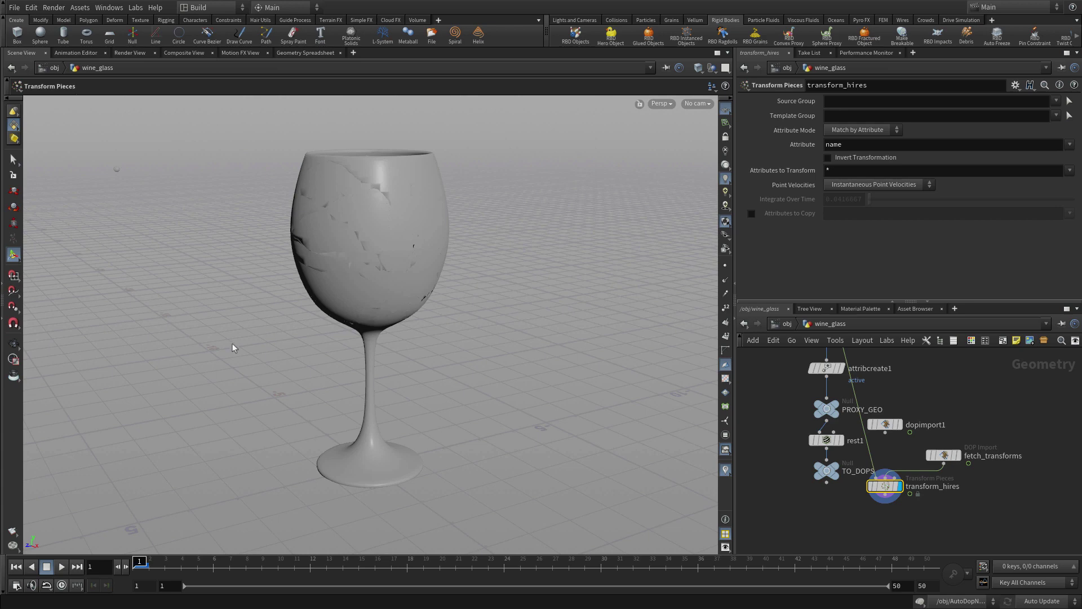
- Preview the shatter simulation twice, rewinding to frame 1 each time
left_click(60, 566)
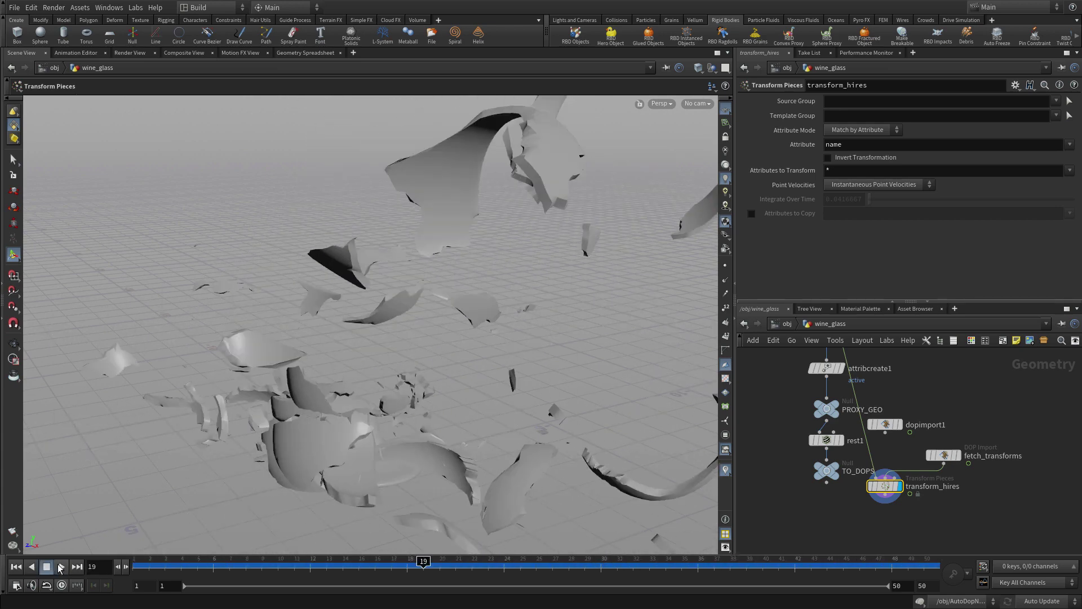
left_click(60, 567)
left_click(16, 568)
left_click(62, 568)
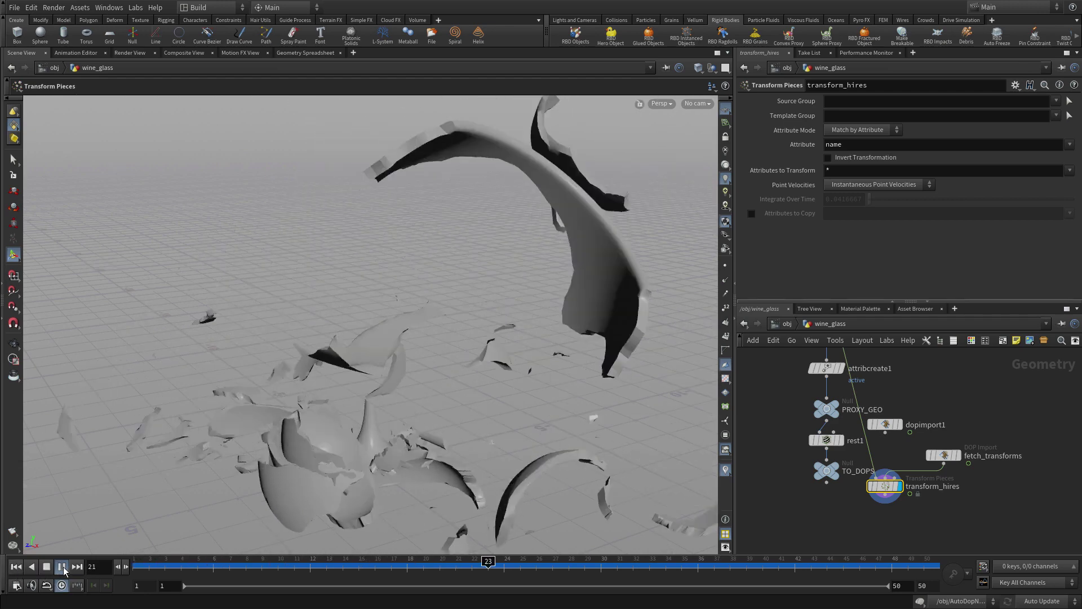
left_click(48, 567)
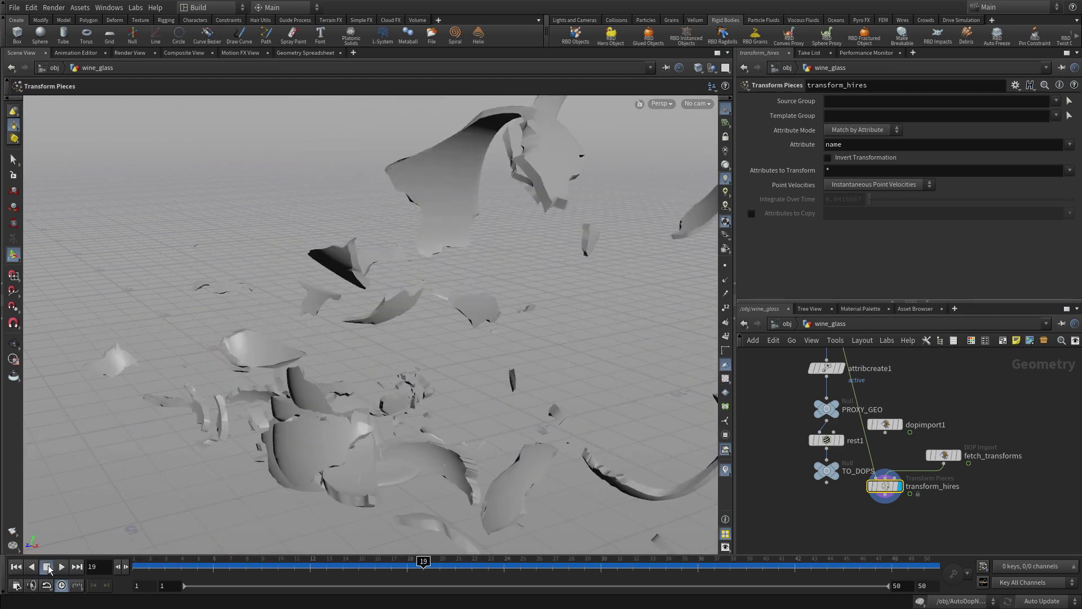
left_click(16, 567)
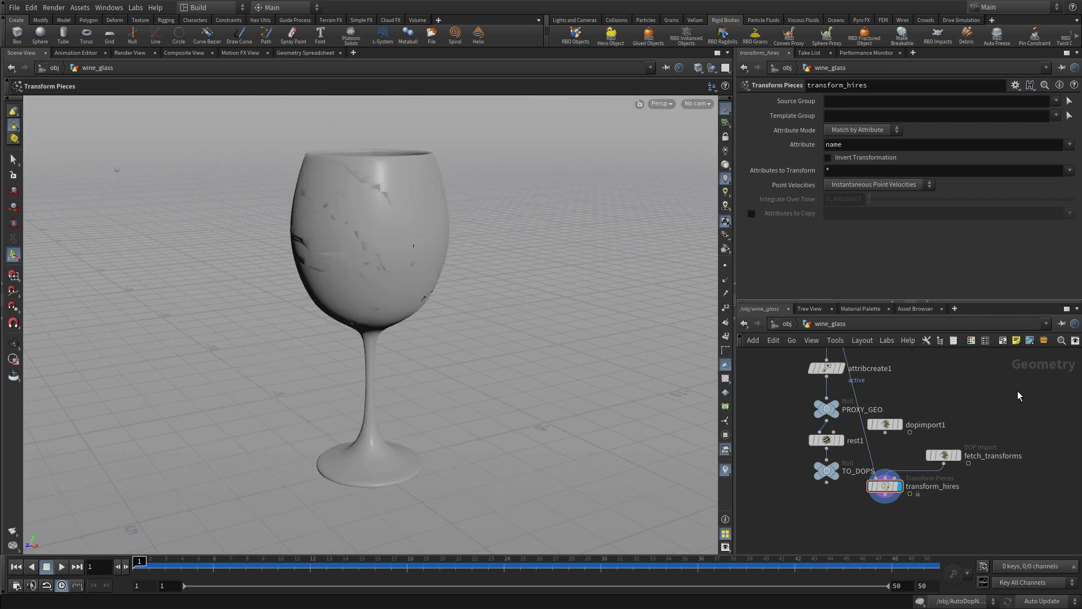
- At /obj level, set the AutoDopNetwork simulation Substeps to 5
left_click(790, 323)
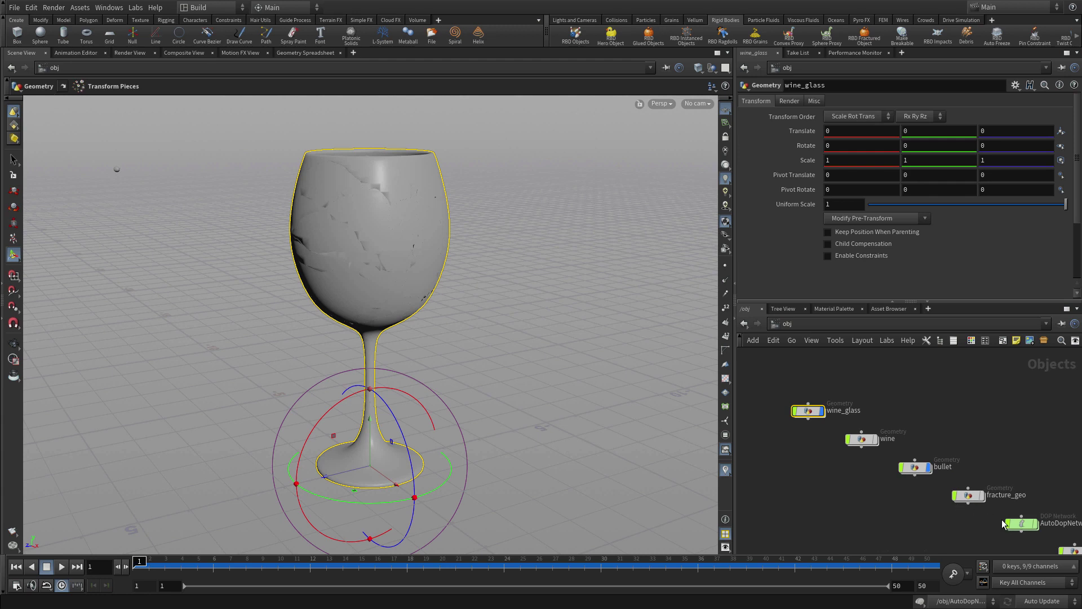
left_click(1021, 524)
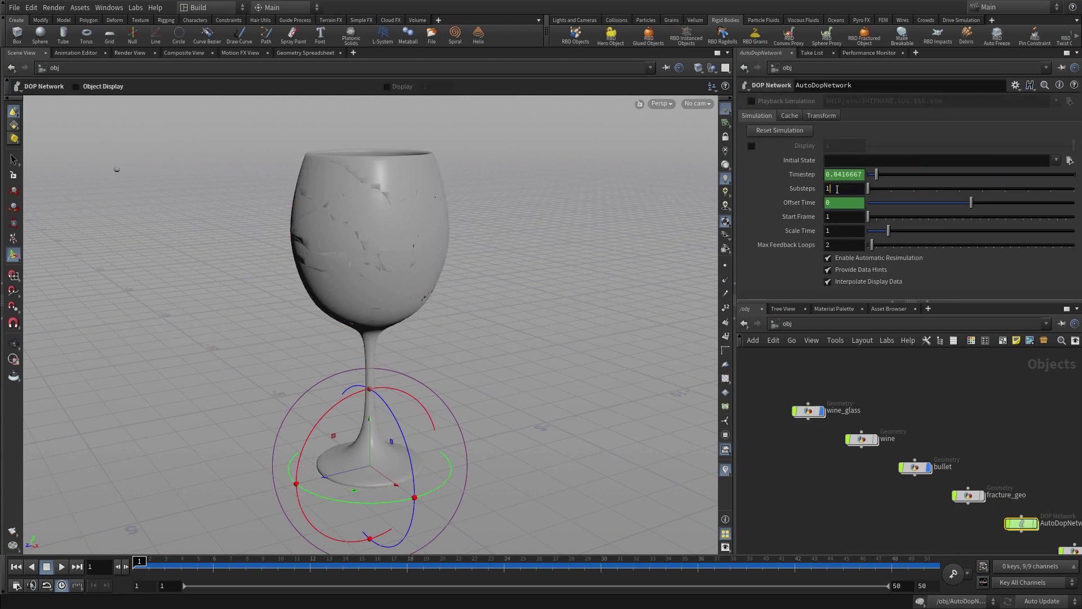
type("5")
key("Return")
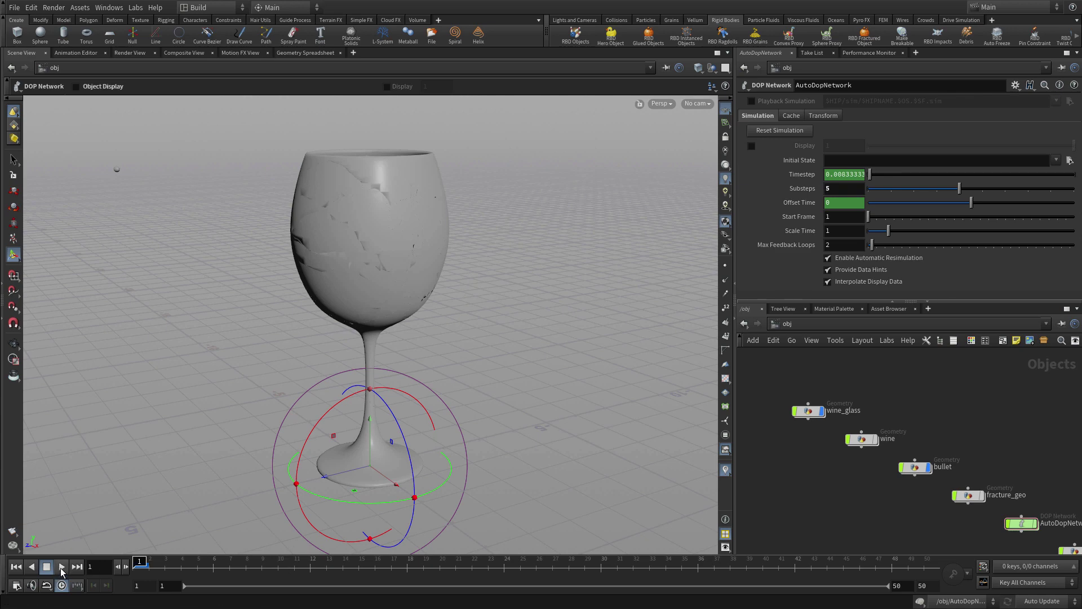
- Play the 5-substep shatter, then dolly out and tumble lower to frame the broken glass
left_click(62, 568)
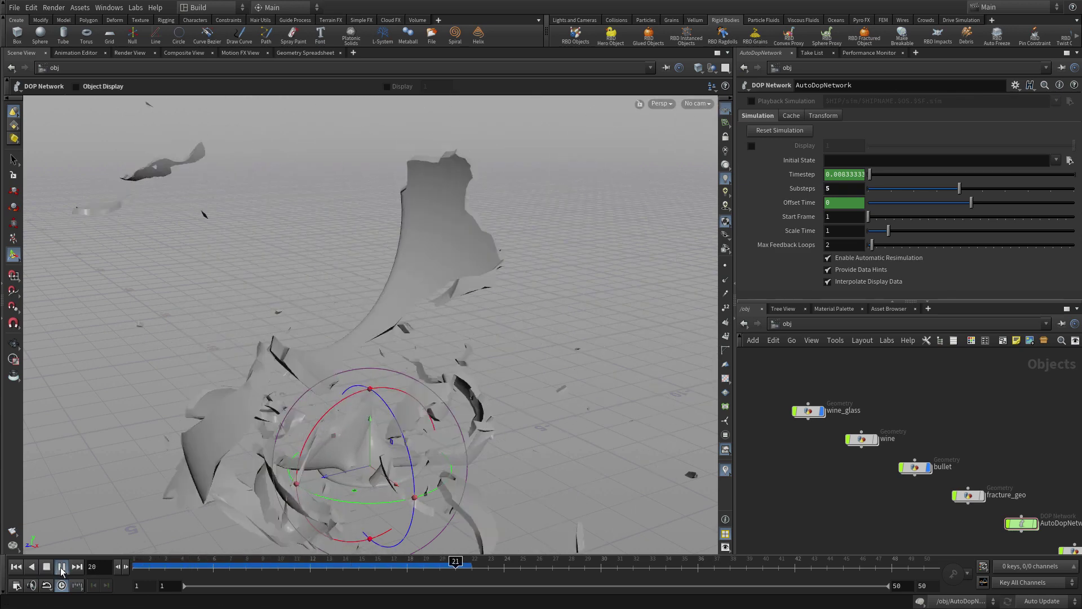
left_click(62, 570)
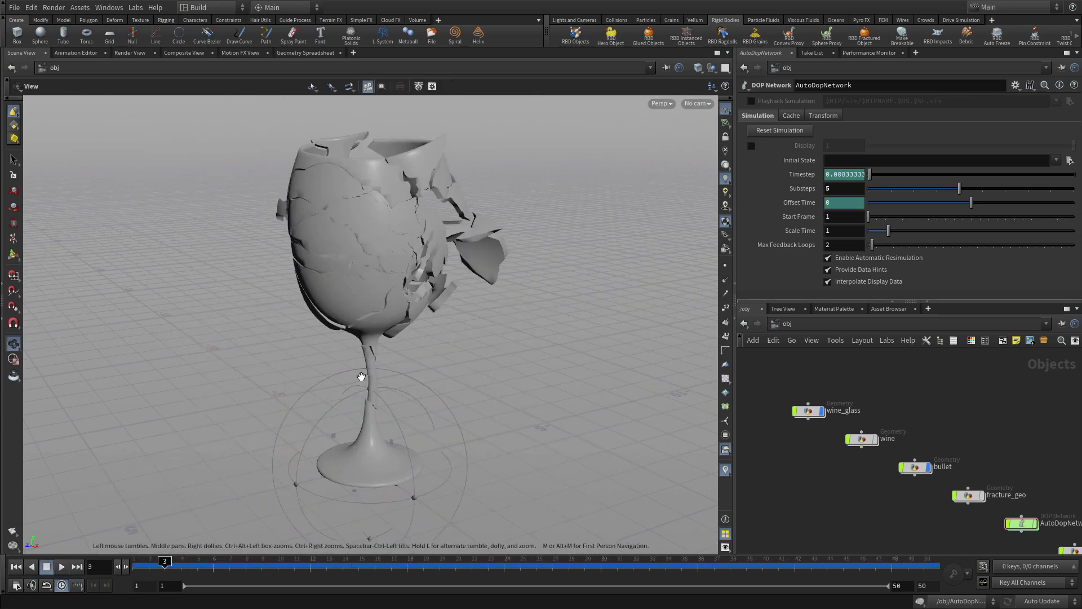
right_click_drag(361, 377, 154, 413)
left_click_drag(229, 404, 310, 388)
right_click_drag(408, 431, 312, 443)
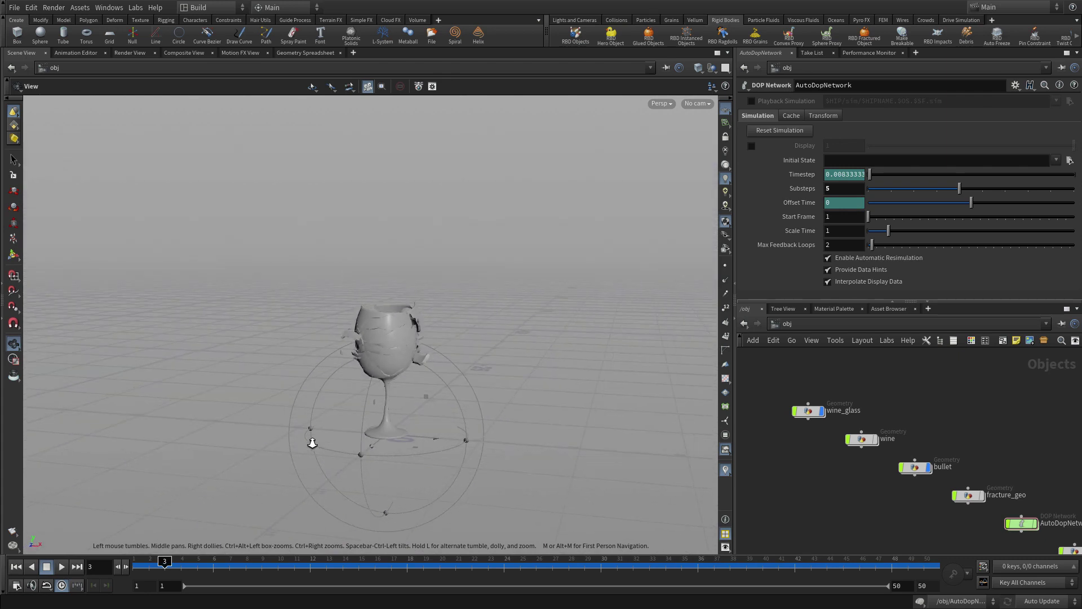
middle_click_drag(370, 455, 345, 416)
- Replay the simulation and orbit in closer on the scattered glass shards
left_click(61, 567)
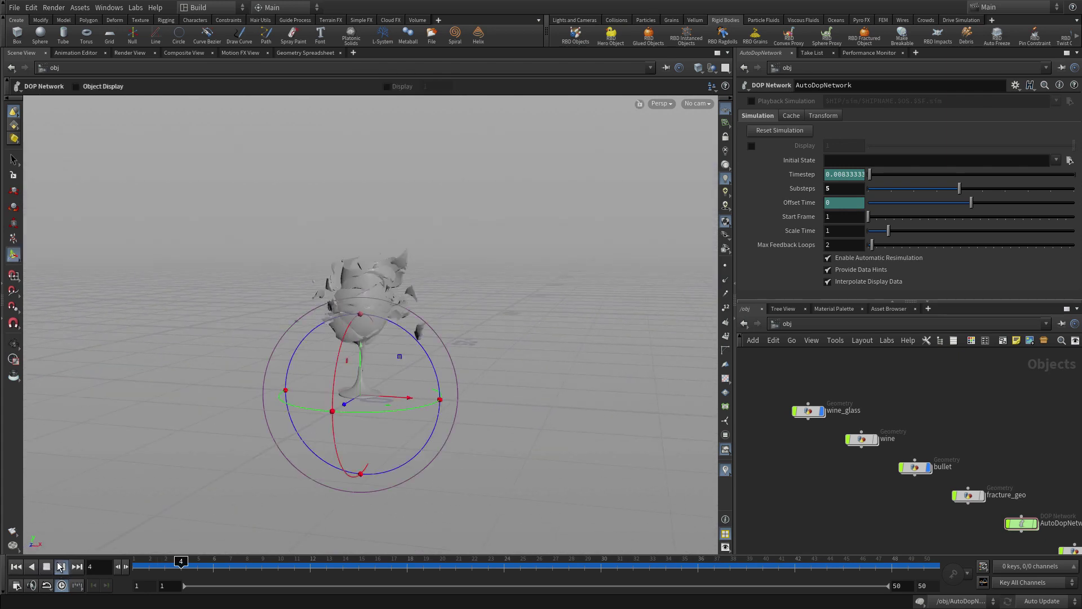
left_click(51, 566)
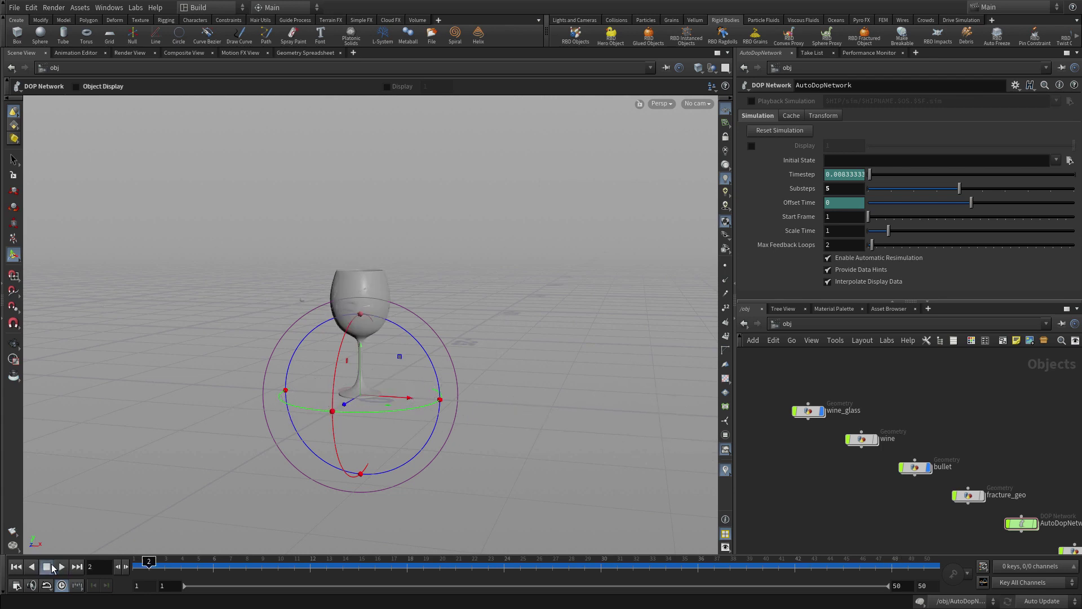
left_click(61, 567)
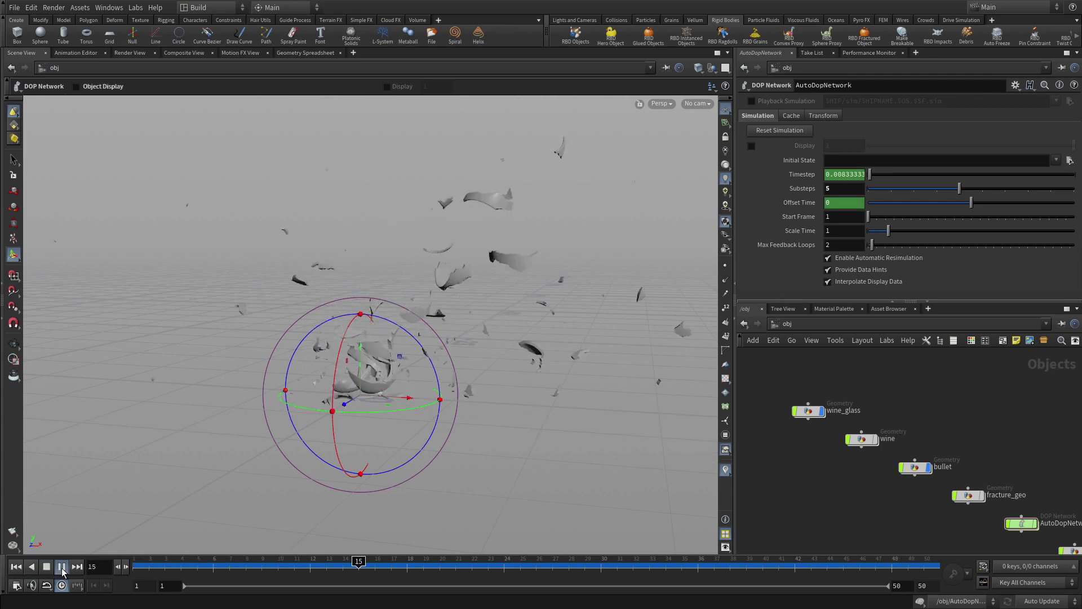
left_click(48, 567)
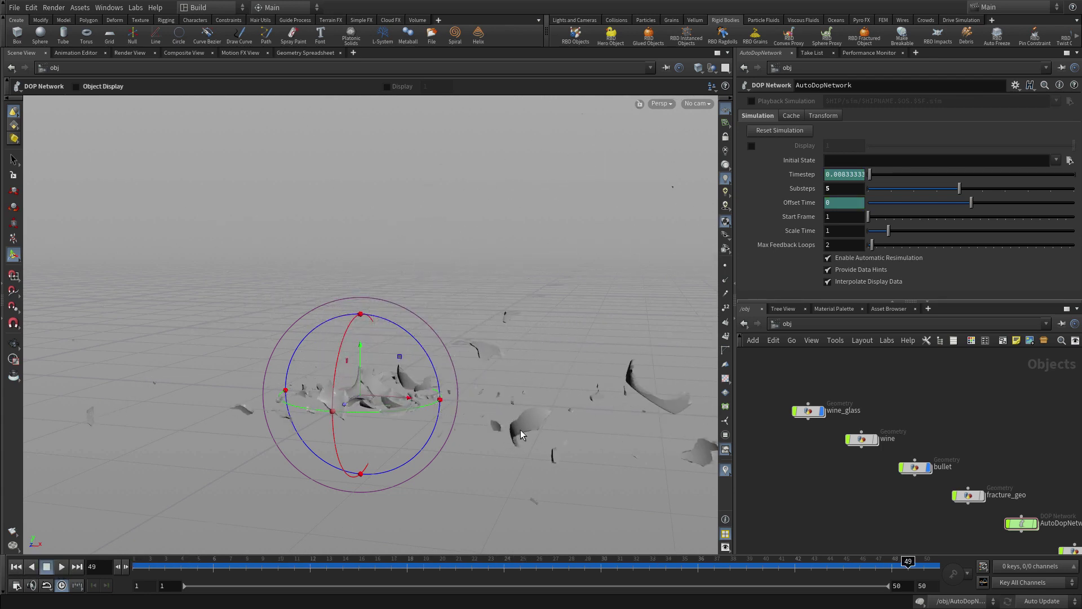
left_click_drag(519, 430, 472, 437, "alt")
middle_click_drag(477, 435, 329, 428, "alt")
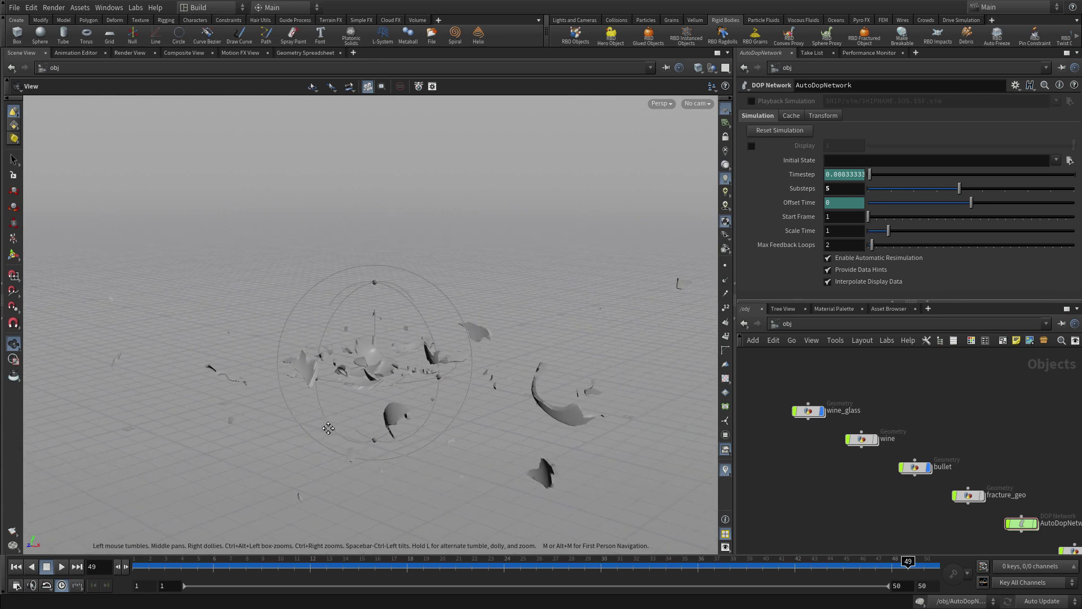
right_click_drag(328, 428, 428, 390, "alt")
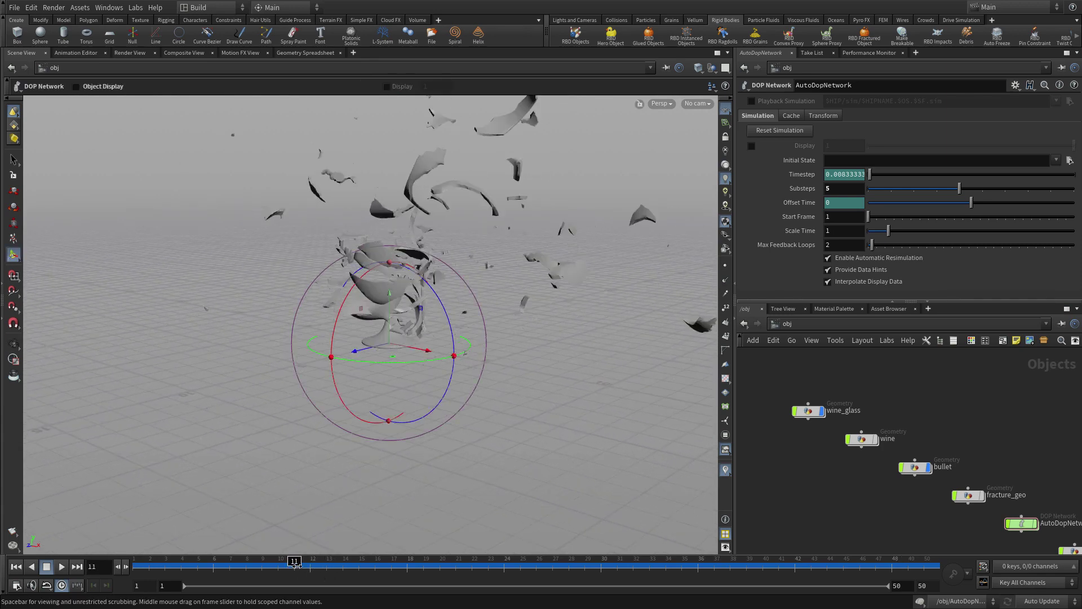